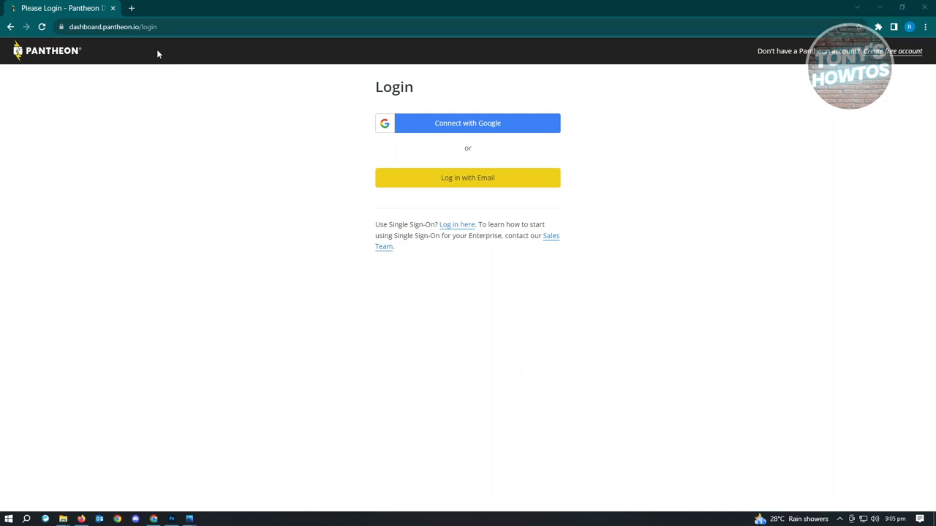
# - View the WordPress.com site home in a new browser tab, return to the Pantheon login page and close the extra tab
pyautogui.click(132, 8)
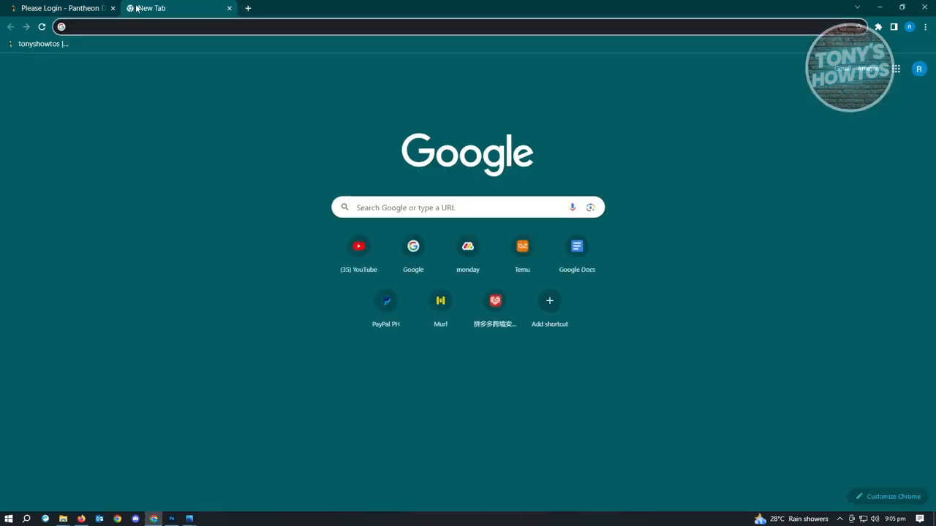
pyautogui.write('wordpress')
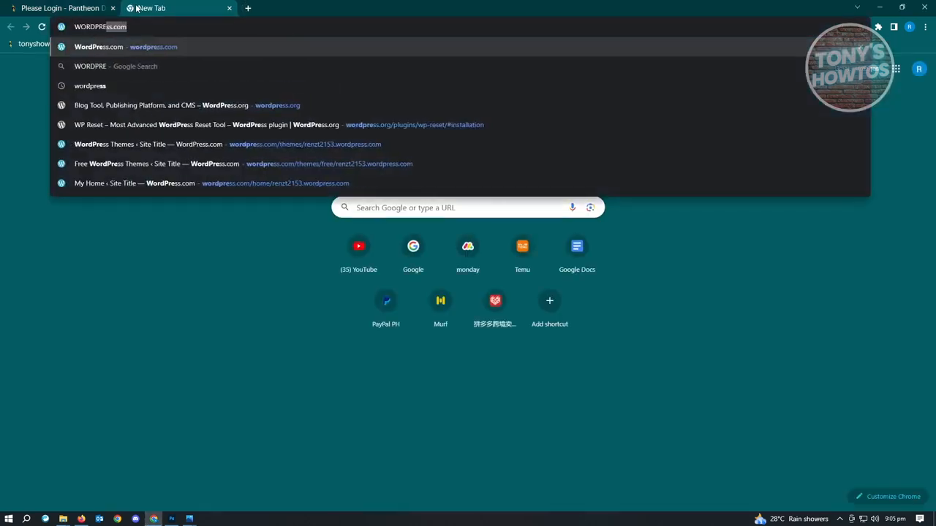
pyautogui.press('Return')
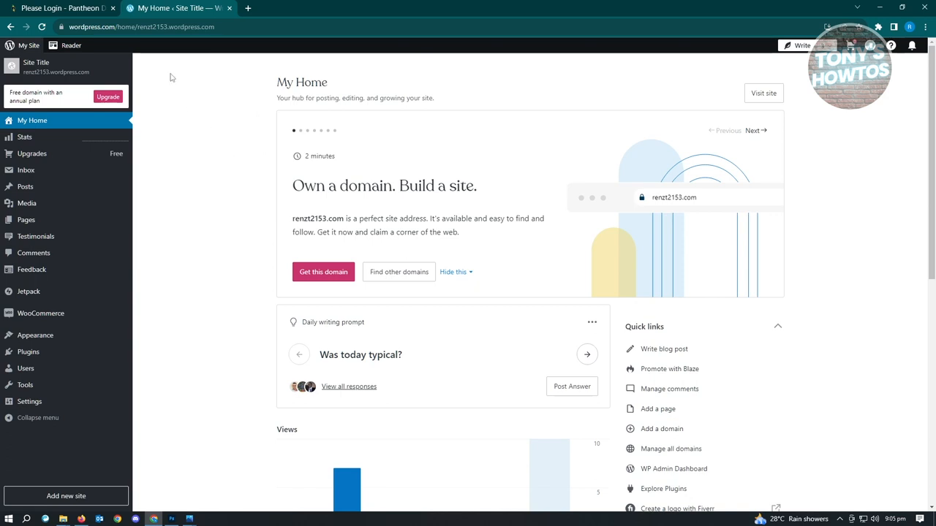
pyautogui.click(77, 7)
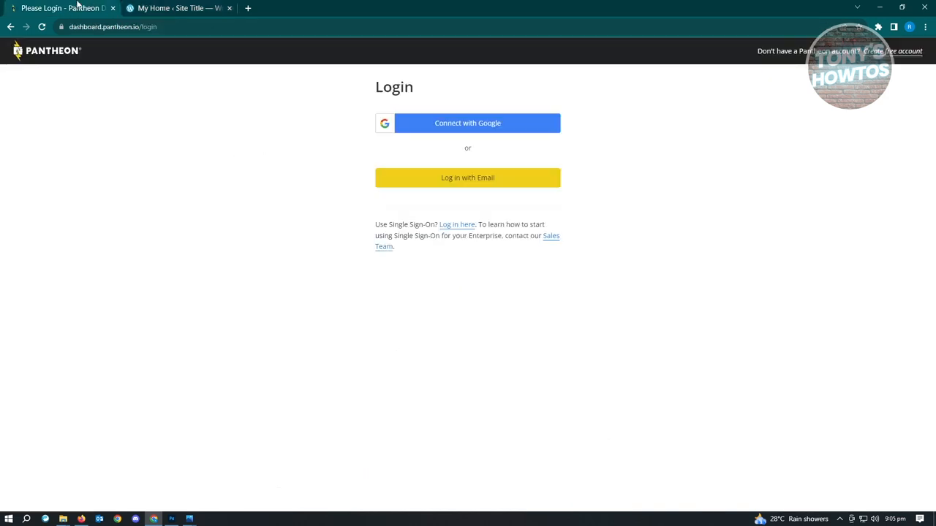
pyautogui.click(230, 8)
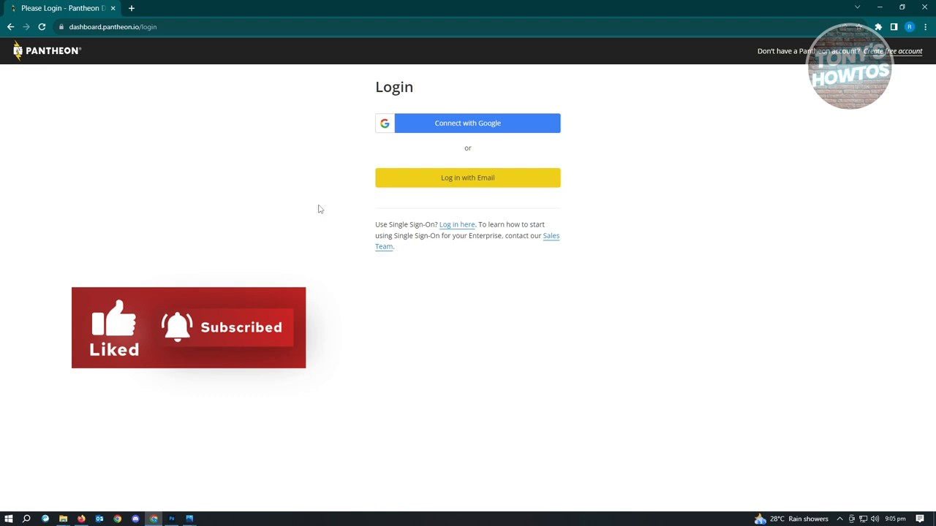
# - Log in to Pantheon with the Google account and open the personal workspace's site list
pyautogui.click(441, 133)
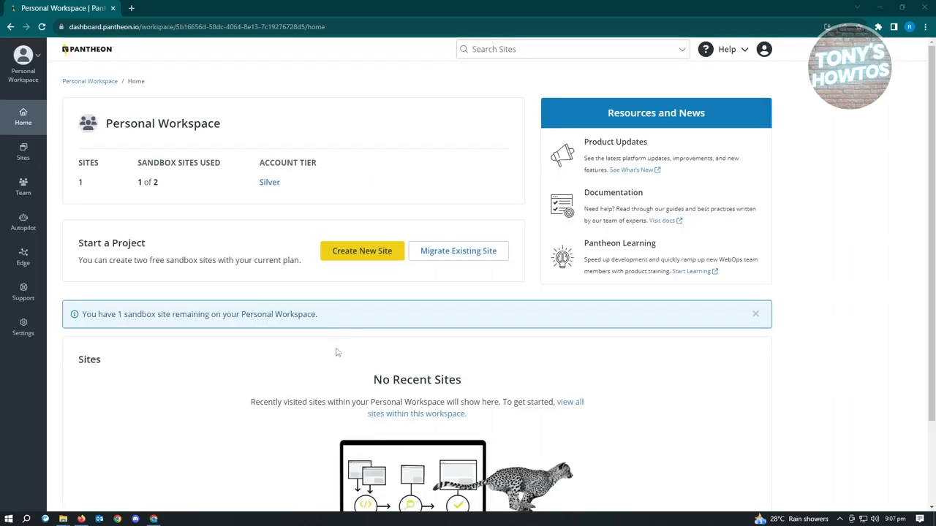
pyautogui.click(33, 160)
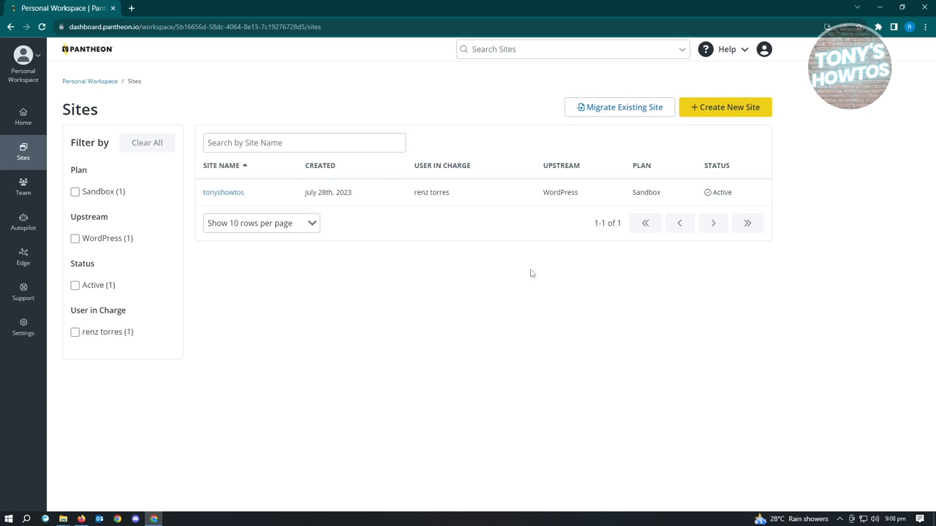
# - Create a new WordPress site named tonyshowtos123 in the Australia region and open its Pantheon site dashboard
pyautogui.click(744, 110)
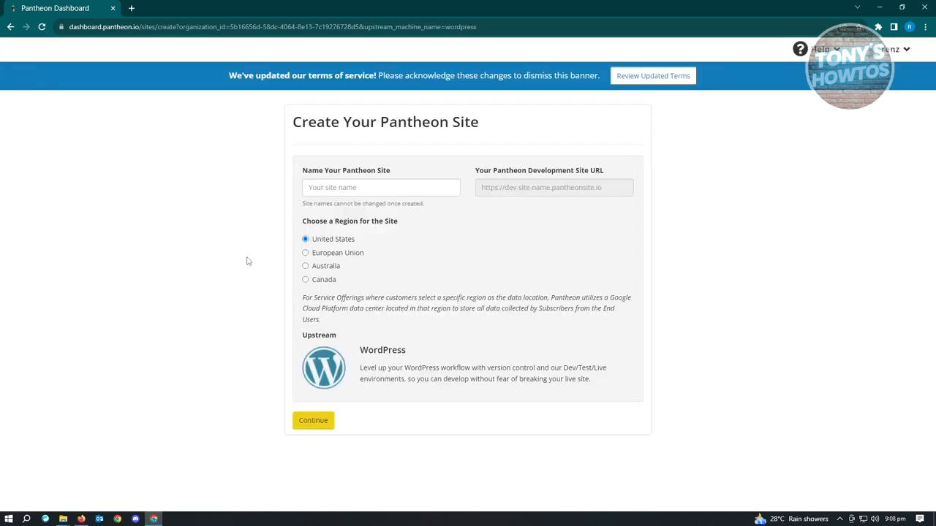
pyautogui.click(411, 191)
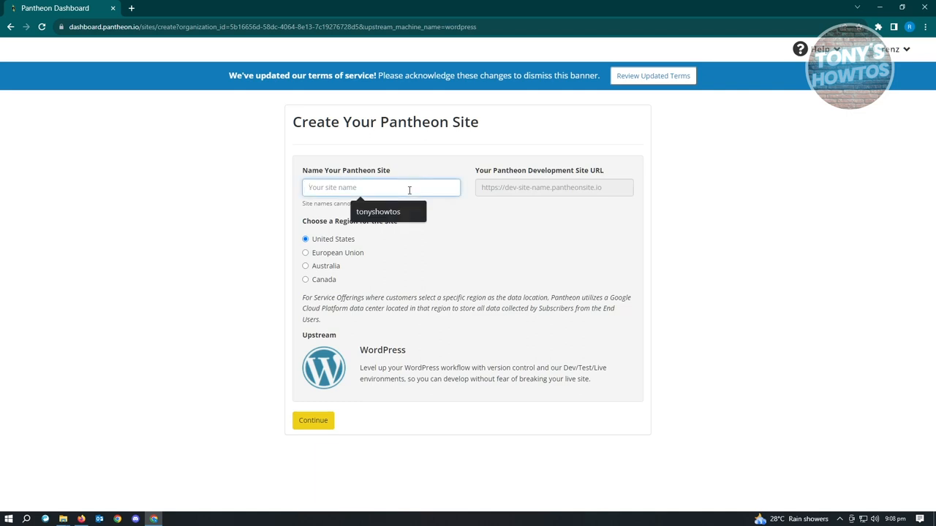
pyautogui.click(395, 214)
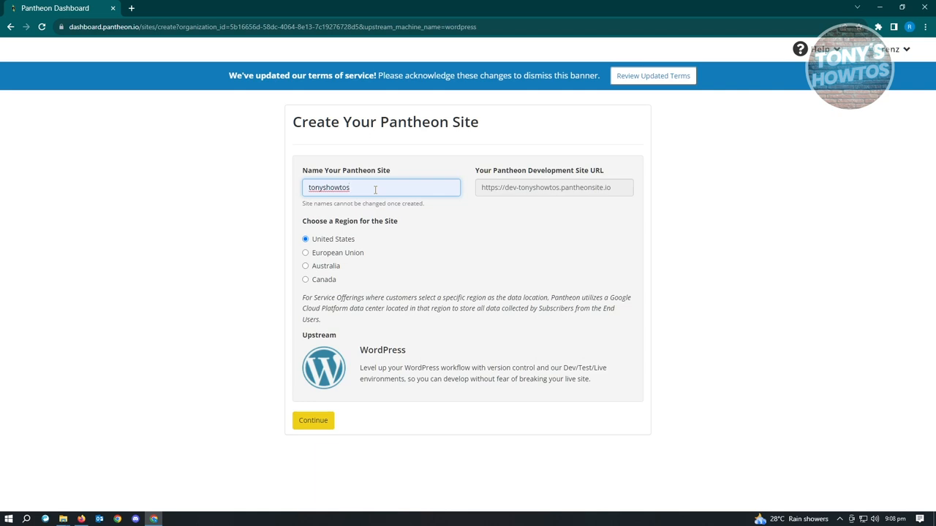
pyautogui.write('123')
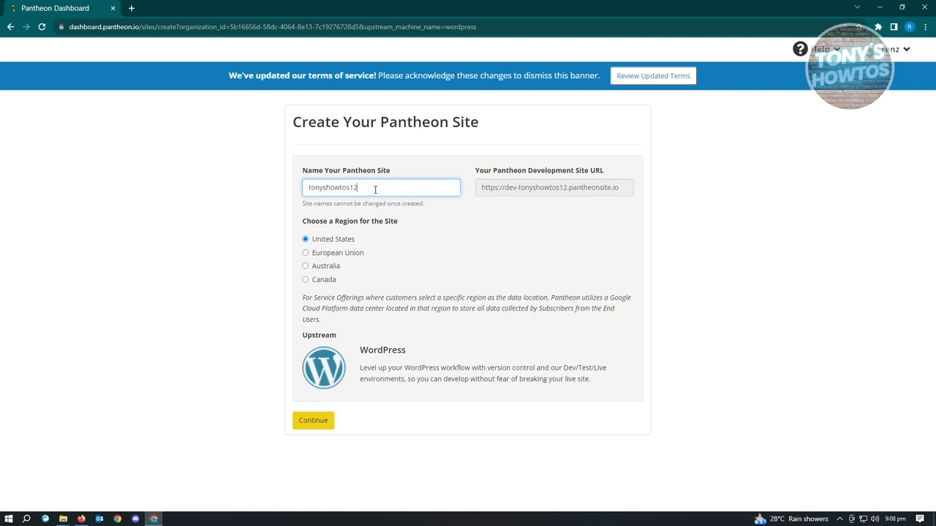
pyautogui.click(237, 244)
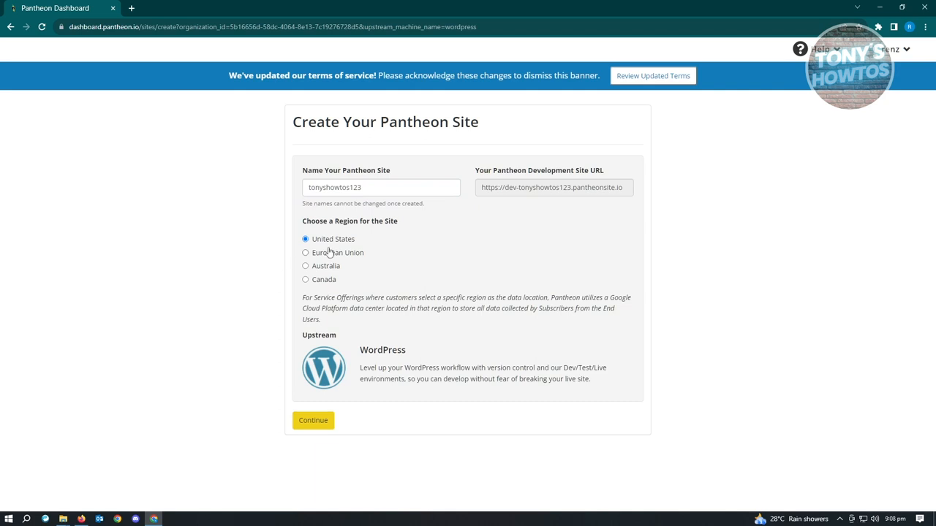
pyautogui.click(307, 266)
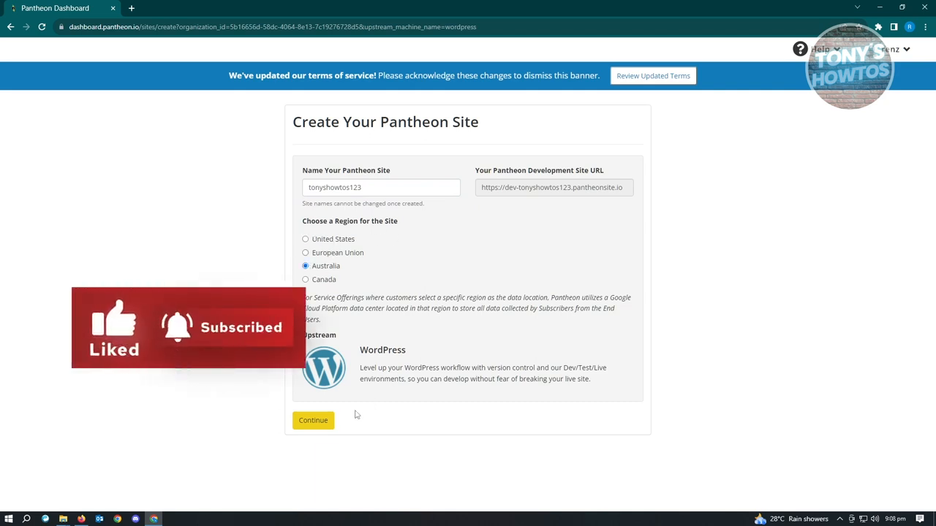
pyautogui.click(322, 422)
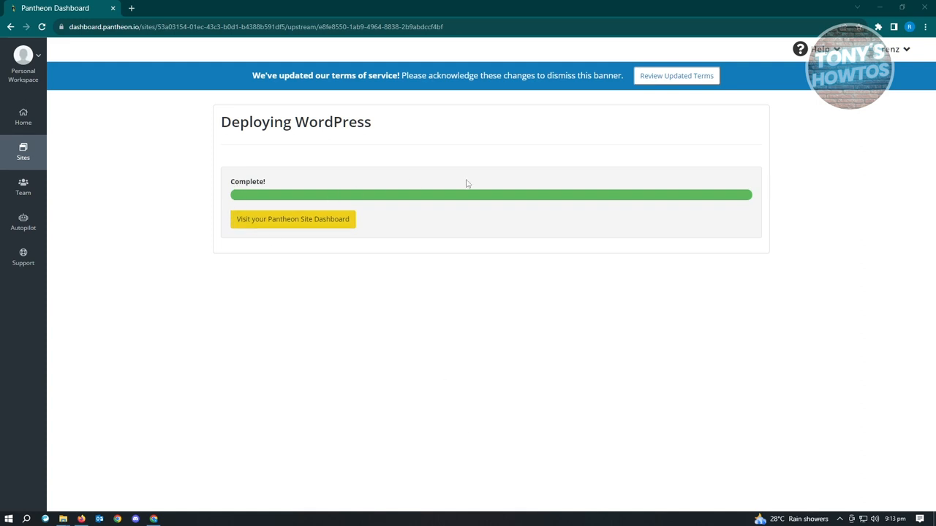
pyautogui.click(280, 225)
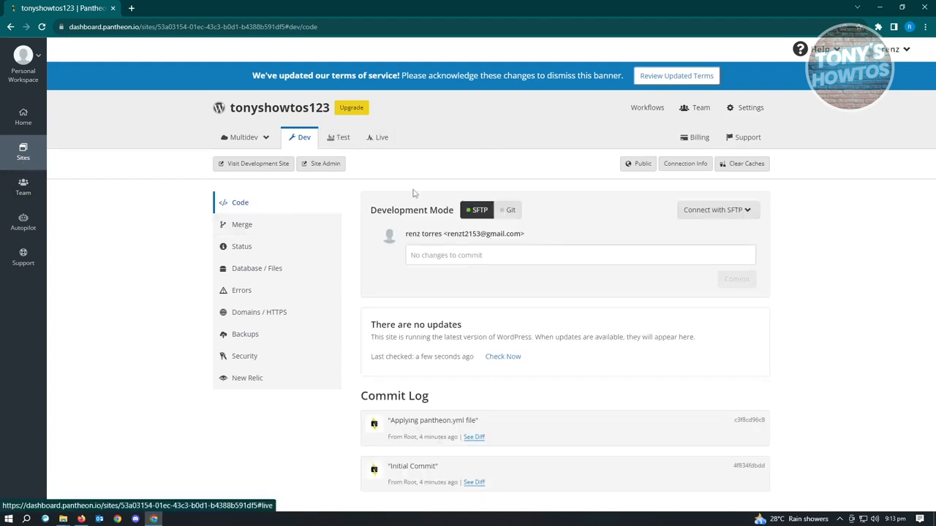
# - Examine the site's Test and Live environments and return to the Dev environment
pyautogui.click(342, 145)
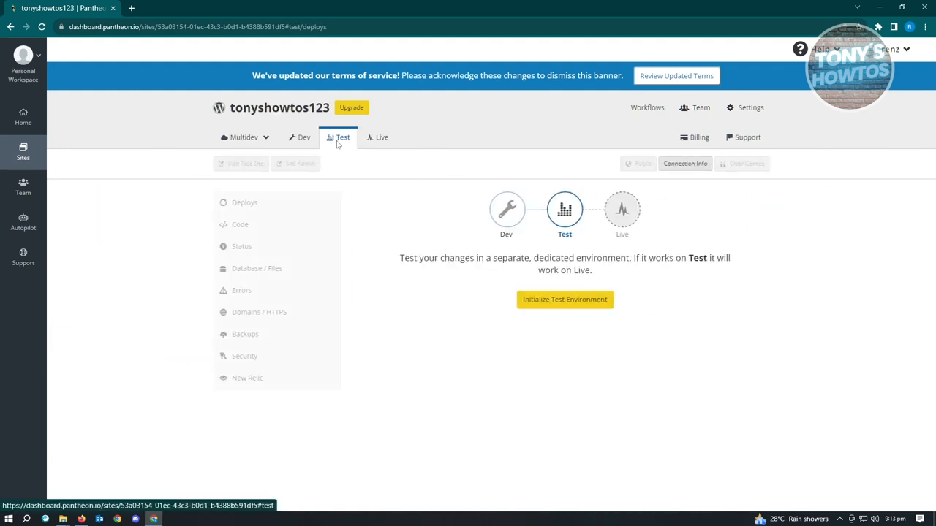
pyautogui.click(381, 139)
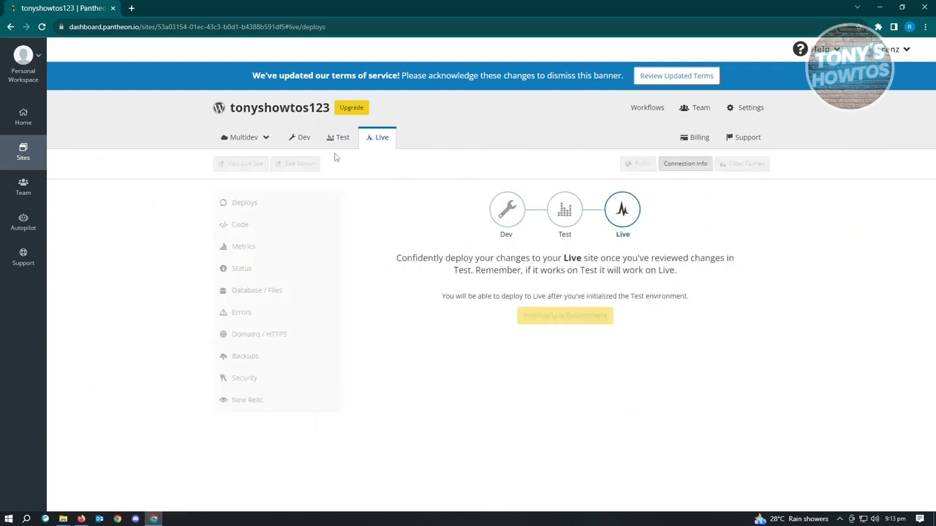
pyautogui.click(299, 139)
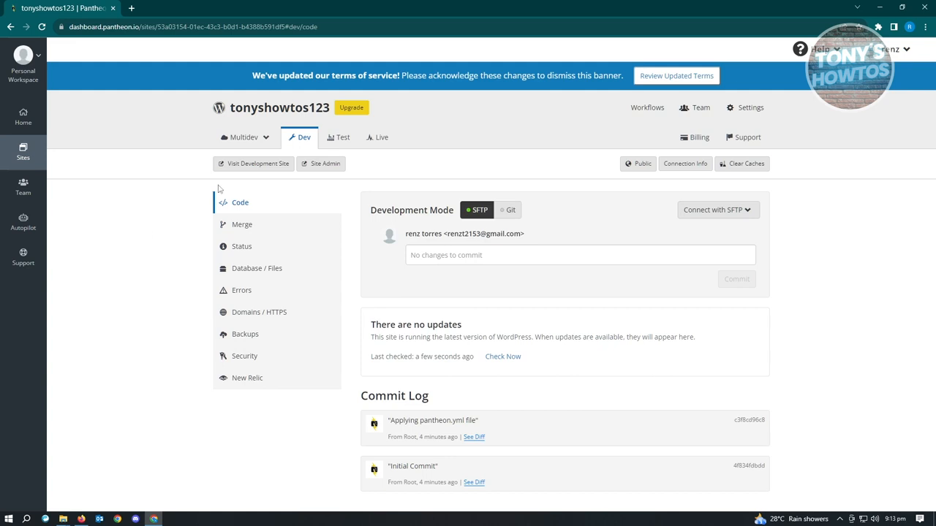
# - Visit the development site and start the WordPress installation with English (United States) as the language
pyautogui.click(277, 169)
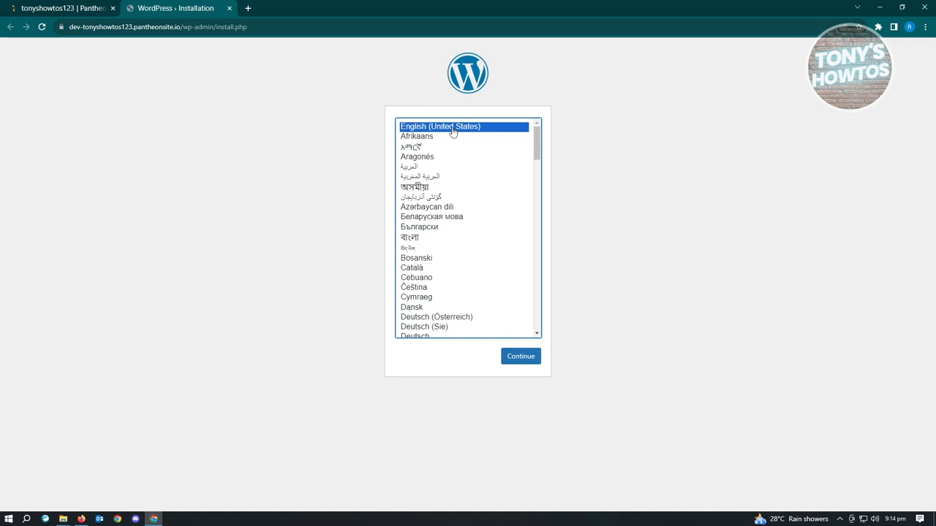
pyautogui.click(507, 359)
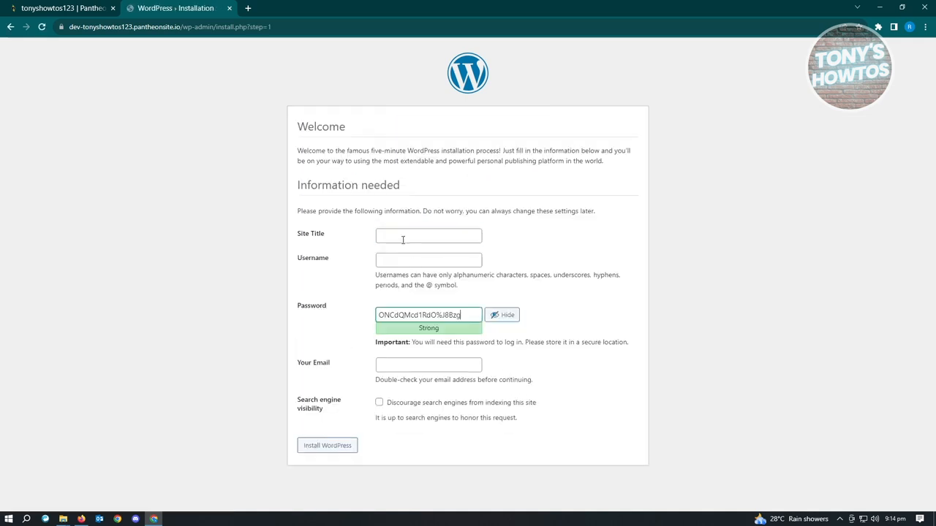
# - Set the site title to Tony's How To, fill in the administrator's username and email, and install WordPress
pyautogui.click(405, 233)
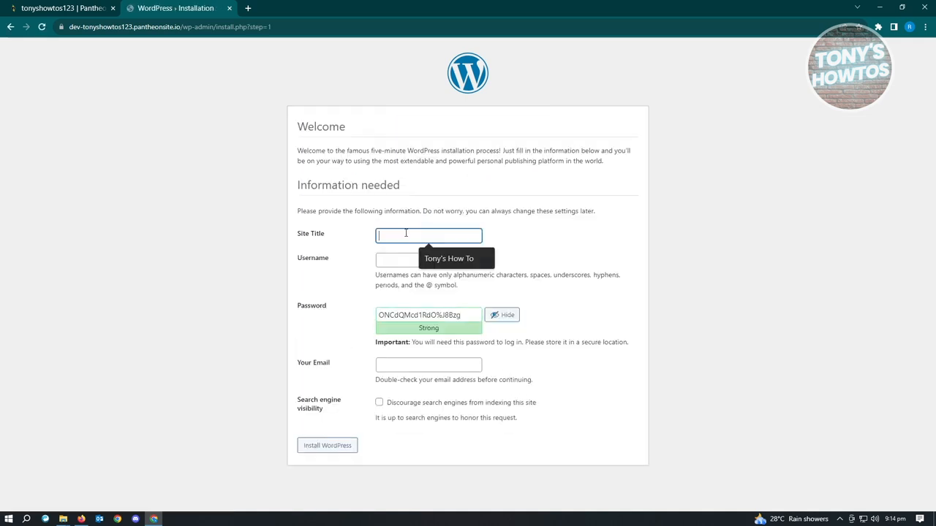
pyautogui.click(447, 259)
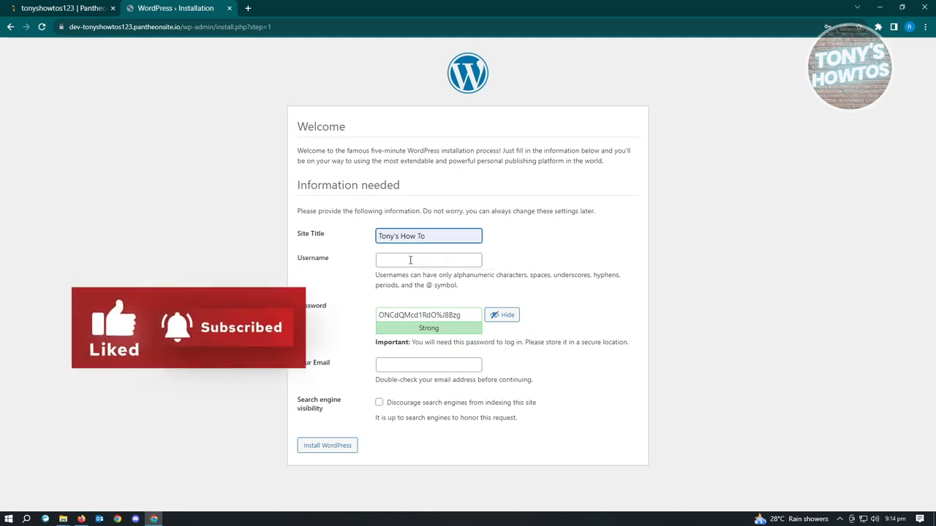
pyautogui.click(410, 260)
pyautogui.click(439, 278)
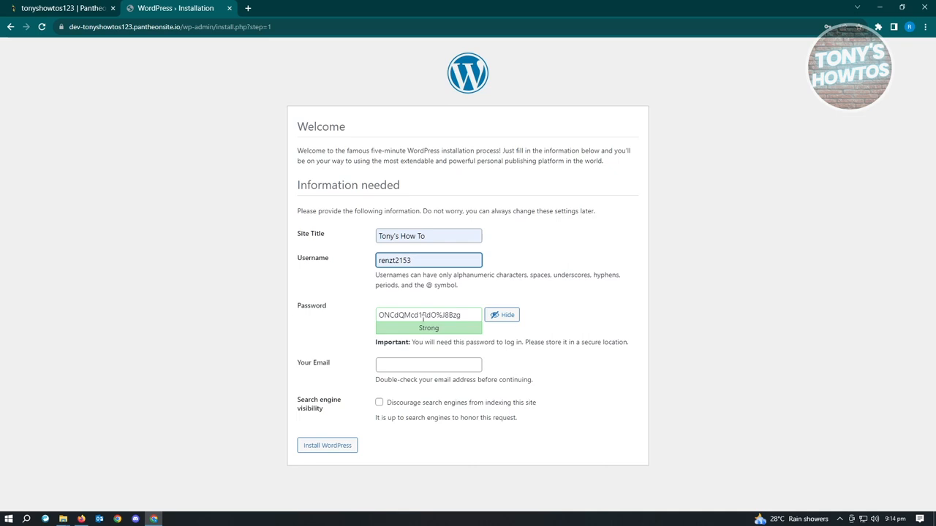
pyautogui.press('Return')
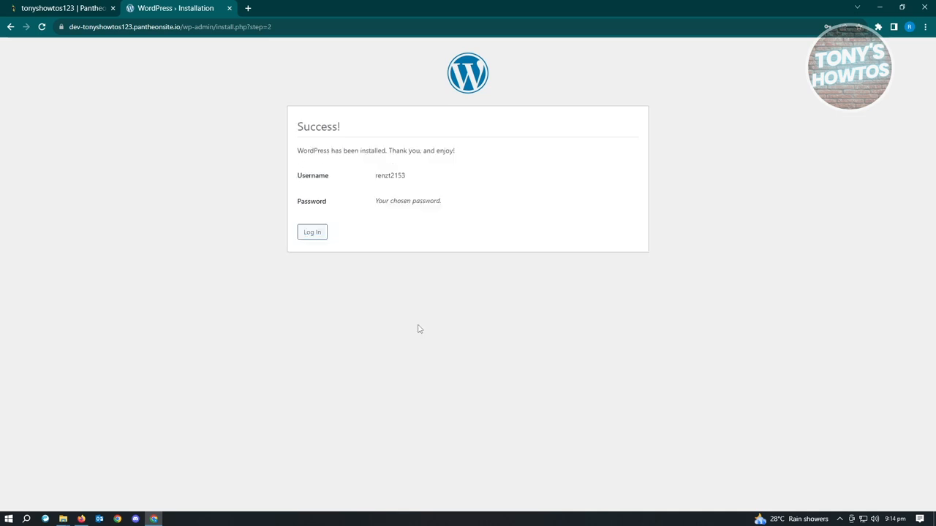
# - Log in to the new WordPress site with the administrator's saved username and password
pyautogui.click(316, 234)
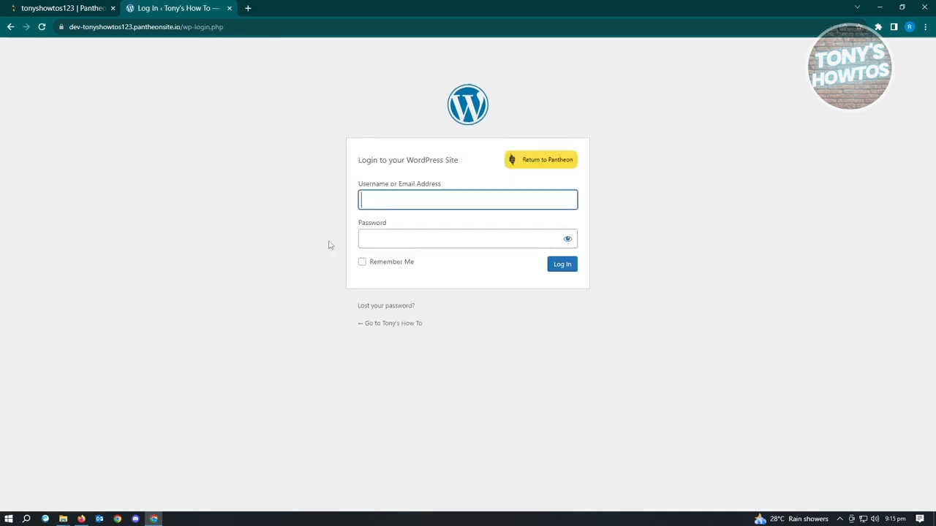
pyautogui.click(451, 201)
pyautogui.click(439, 225)
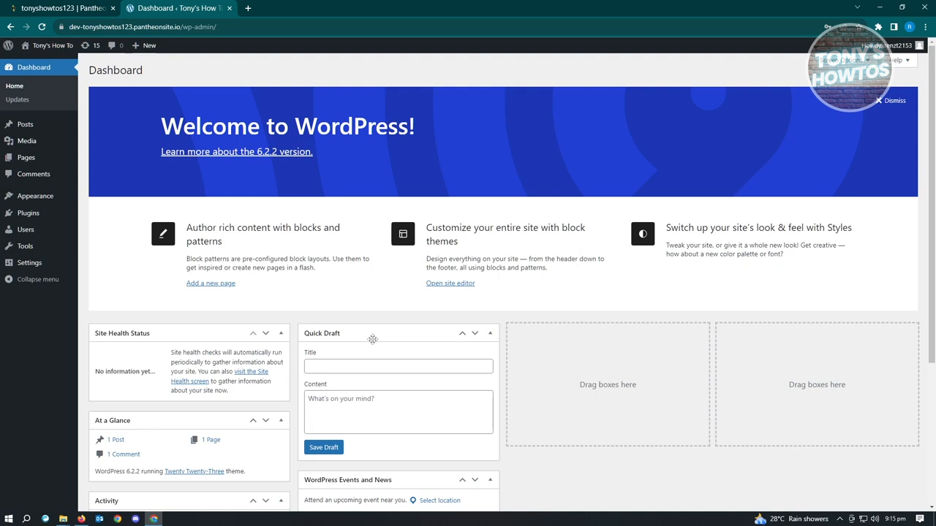
# - Activate the Twenty Twenty theme from the installed themes
pyautogui.moveTo(38, 201)
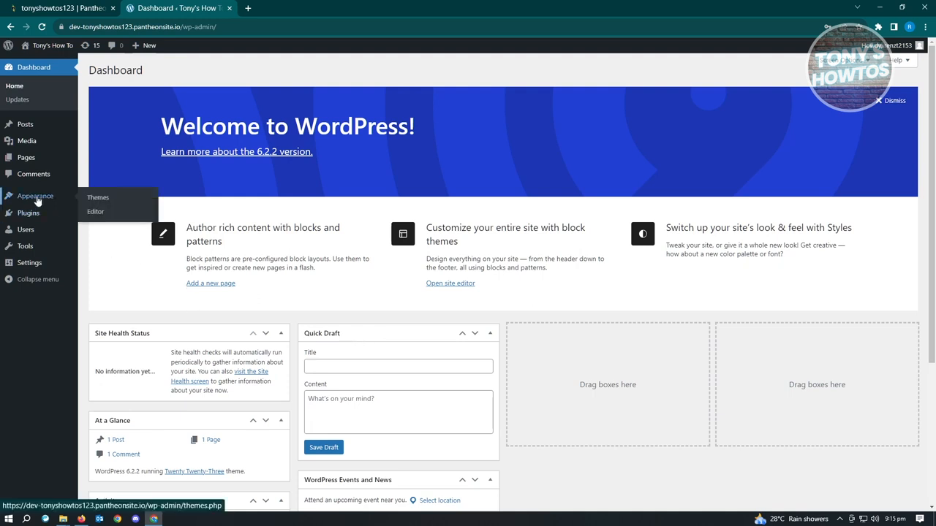
pyautogui.click(109, 199)
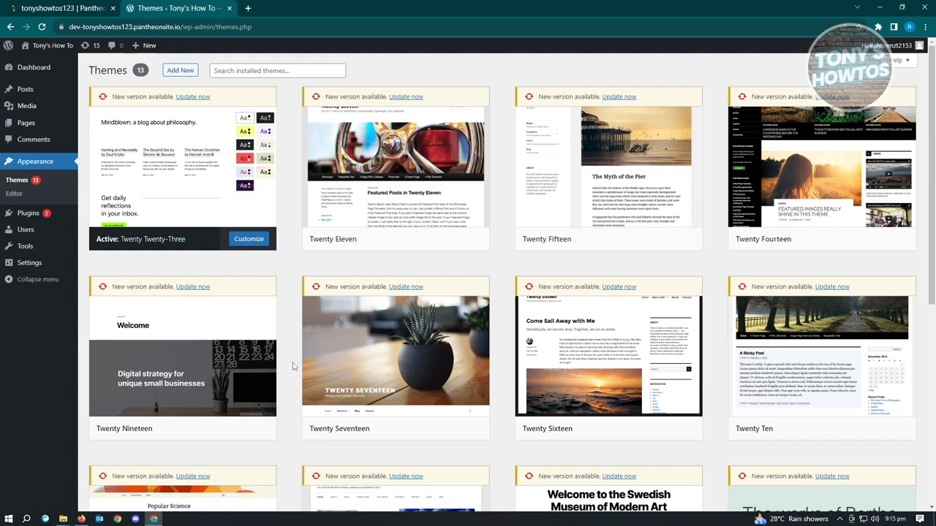
pyautogui.scroll(-4, 292, 366)
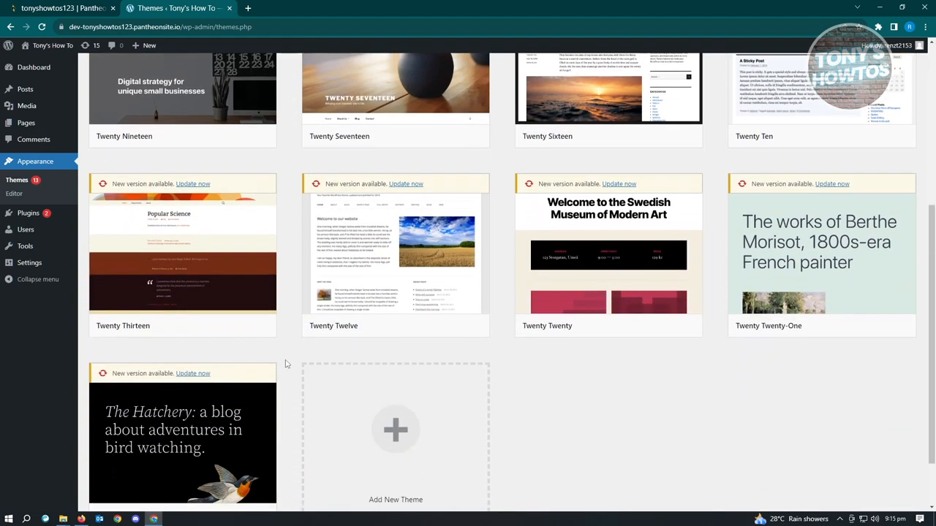
pyautogui.moveTo(627, 327)
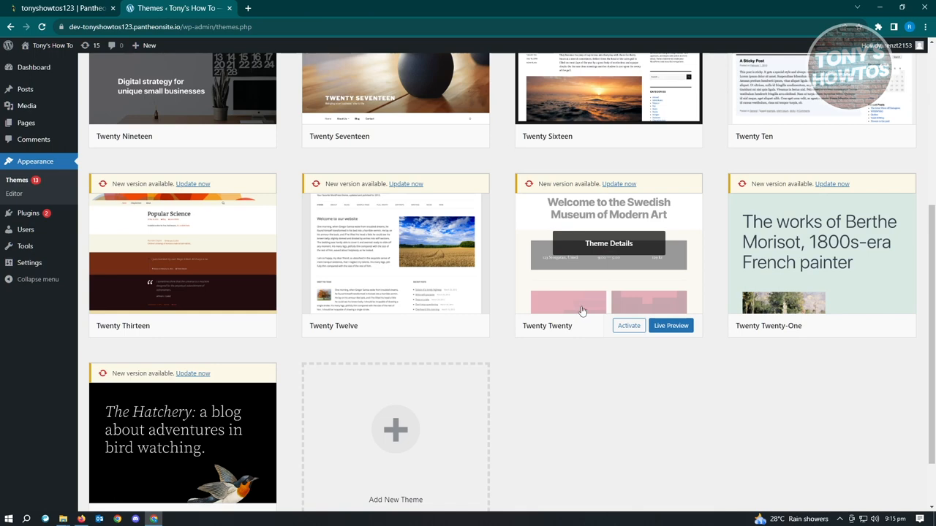
pyautogui.click(628, 326)
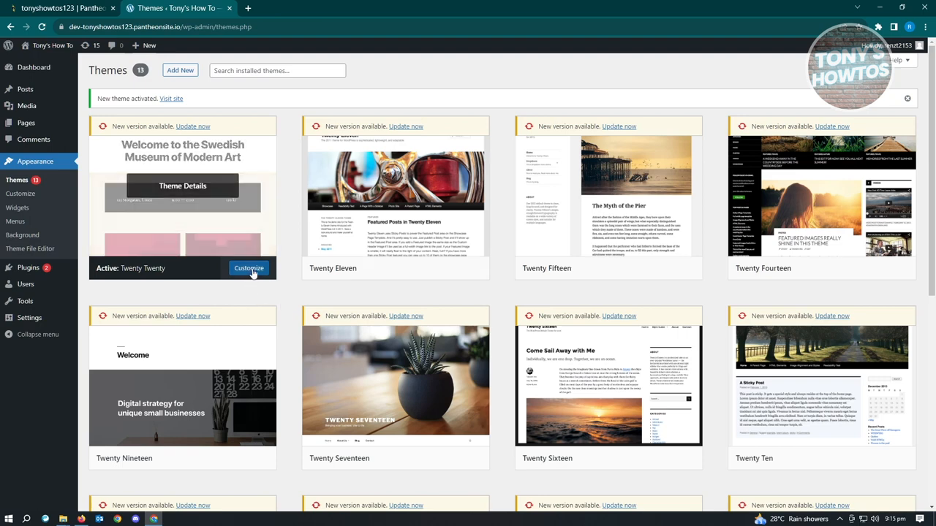
# - Open the customizer for the active theme, examine the Site Identity settings and return to the customization overview
pyautogui.click(22, 195)
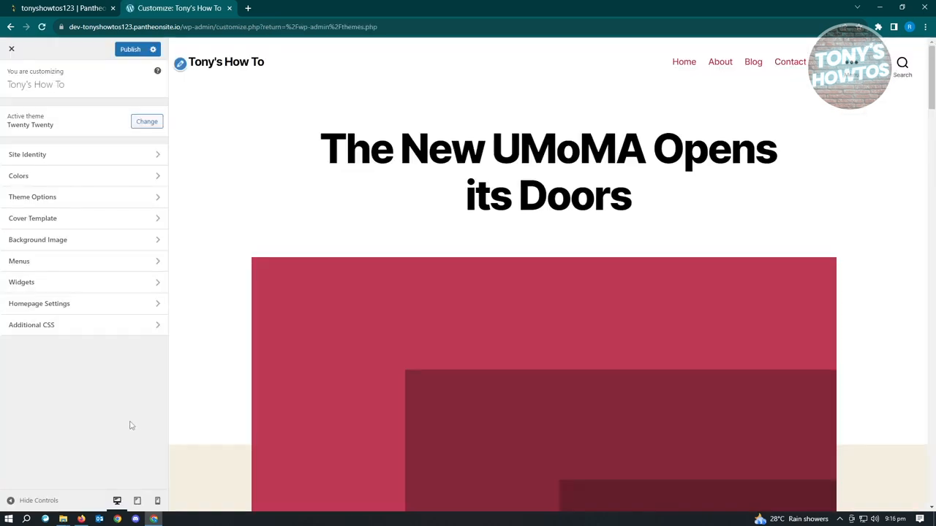
pyautogui.click(75, 158)
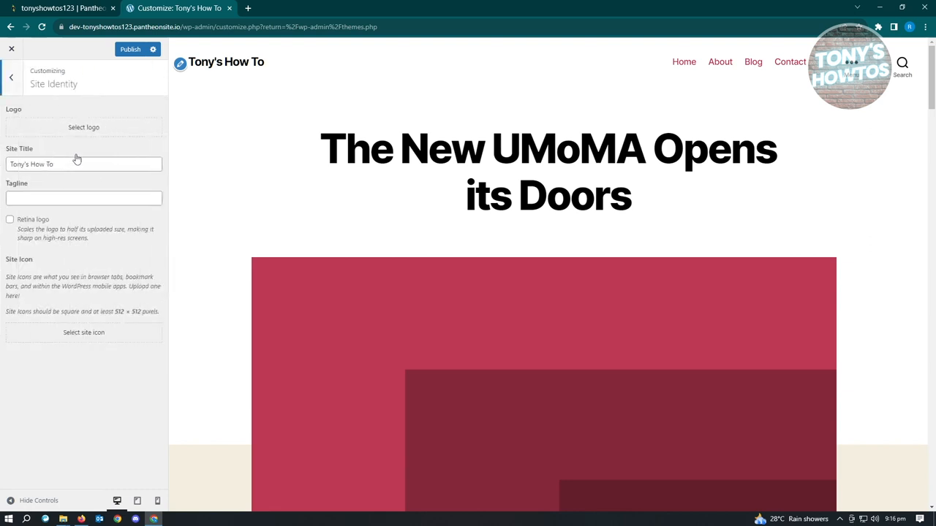
pyautogui.click(67, 200)
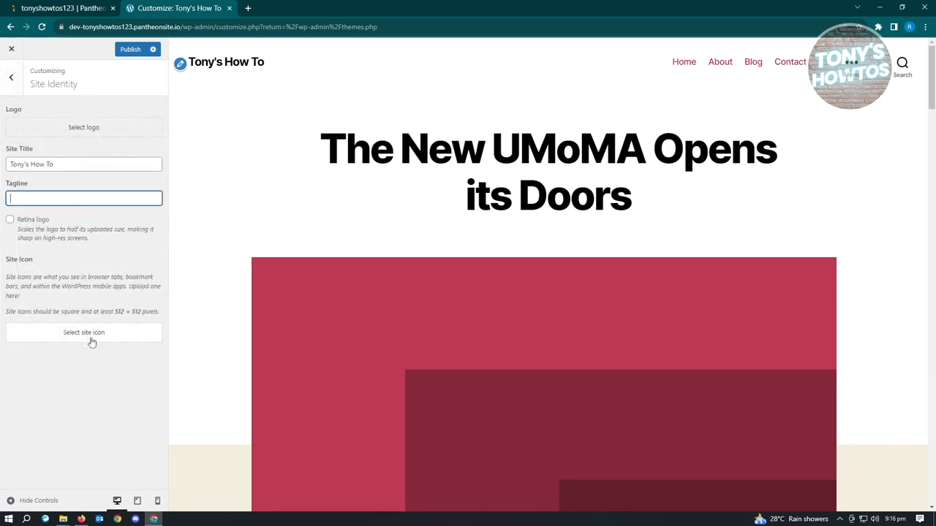
pyautogui.click(14, 80)
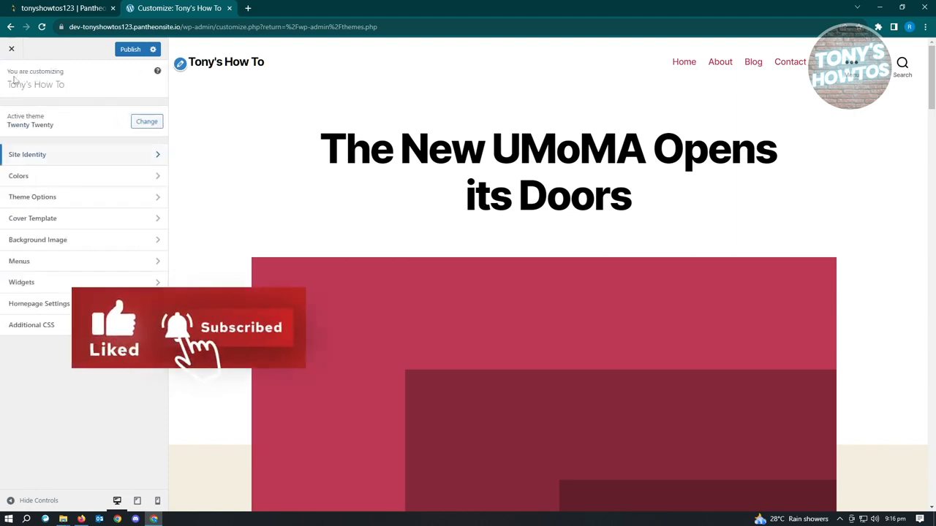
# - Examine the Theme Options and Cover Template settings of the Twenty Twenty theme, returning to the customization overview
pyautogui.click(57, 202)
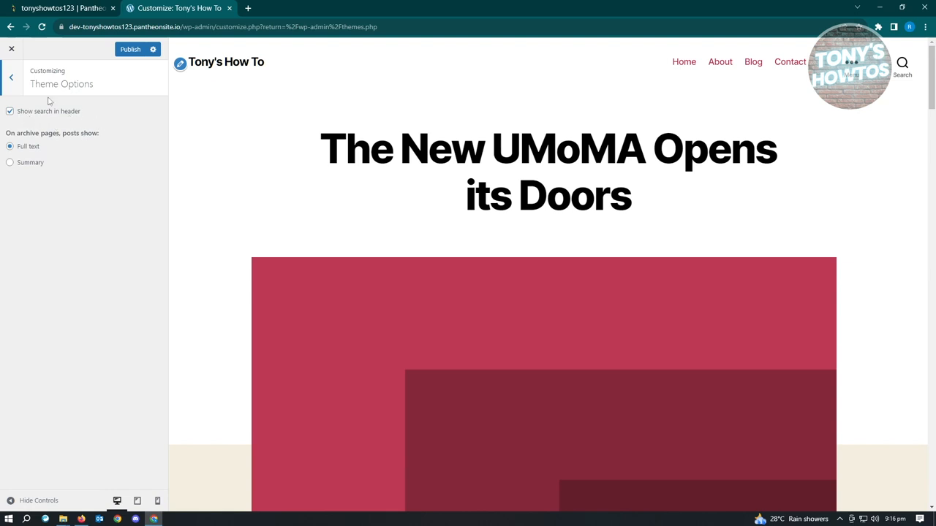
pyautogui.click(12, 79)
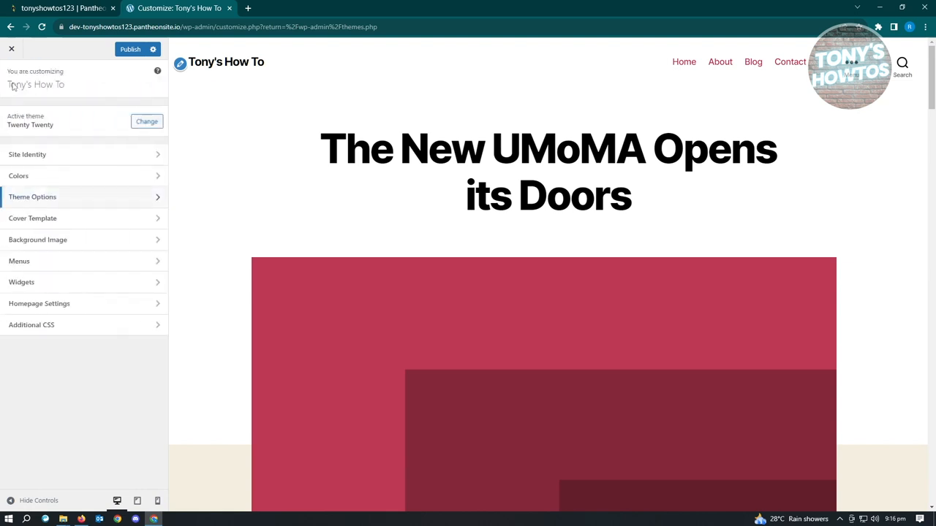
pyautogui.click(80, 223)
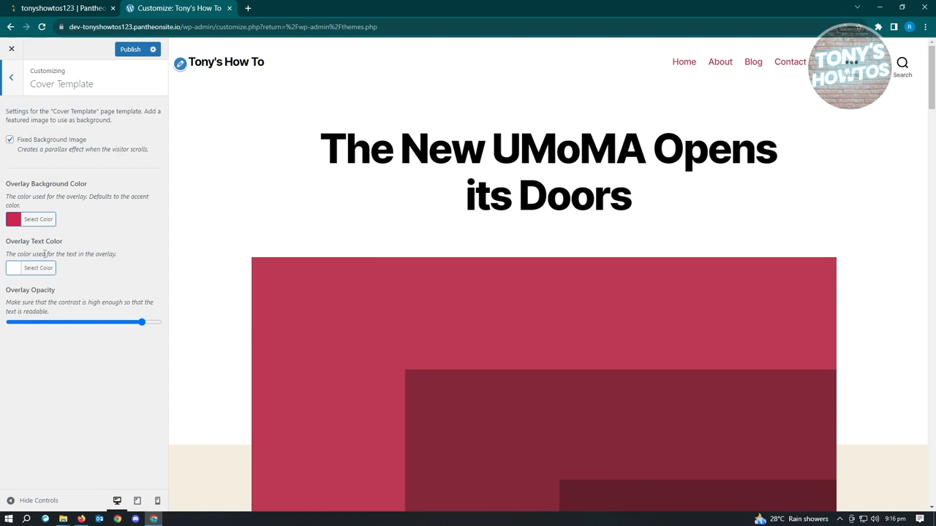
pyautogui.click(13, 78)
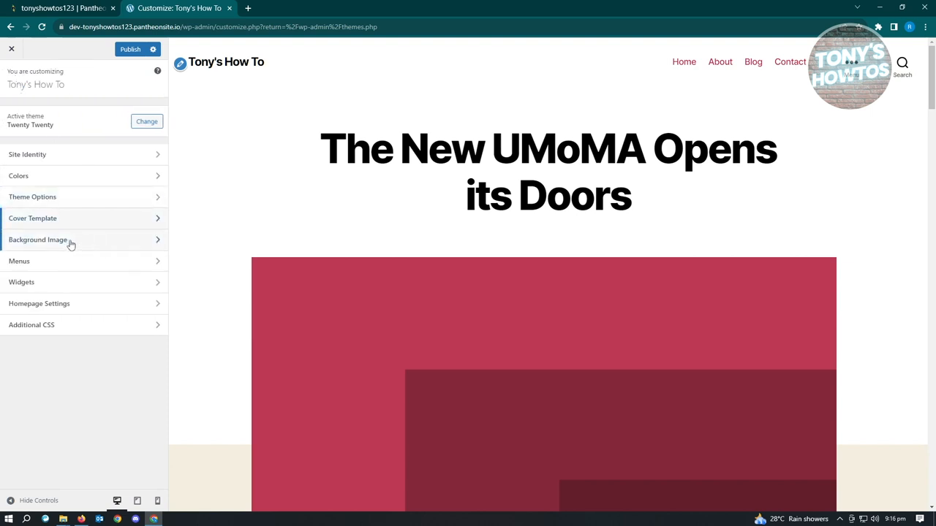
# - Examine the Footer #1 and Footer #2 widget areas and return to the customization overview
pyautogui.click(68, 285)
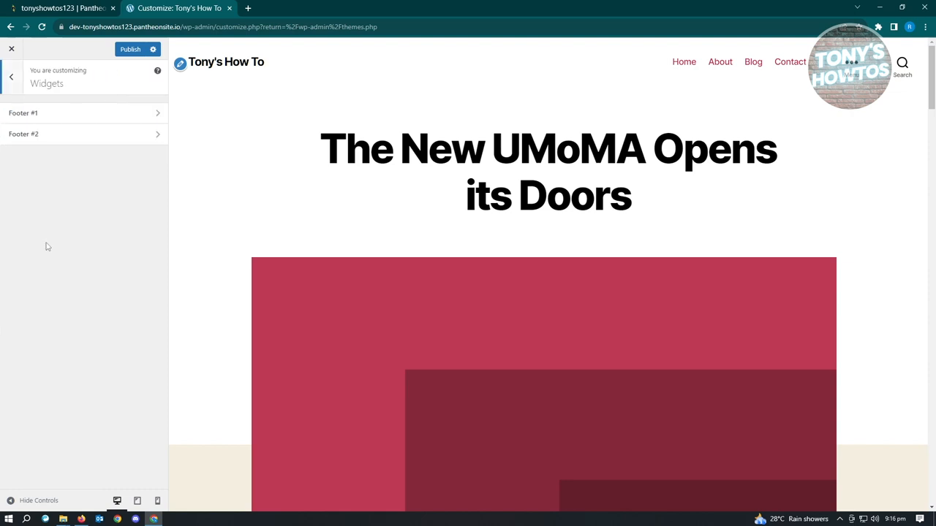
pyautogui.click(77, 117)
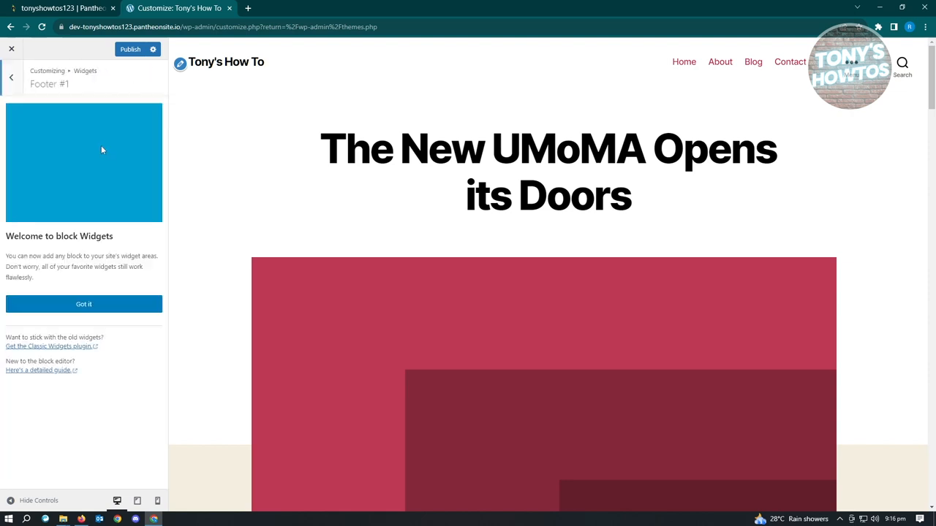
pyautogui.click(15, 78)
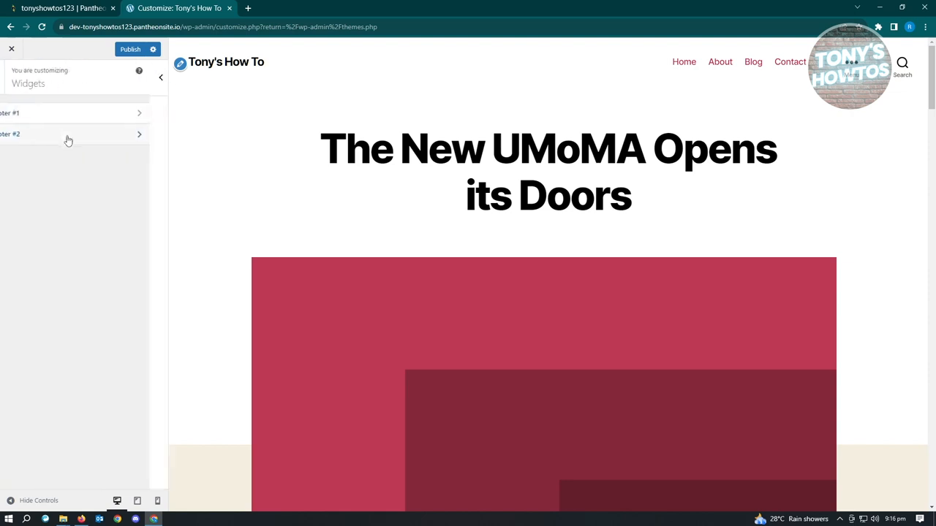
pyautogui.click(63, 135)
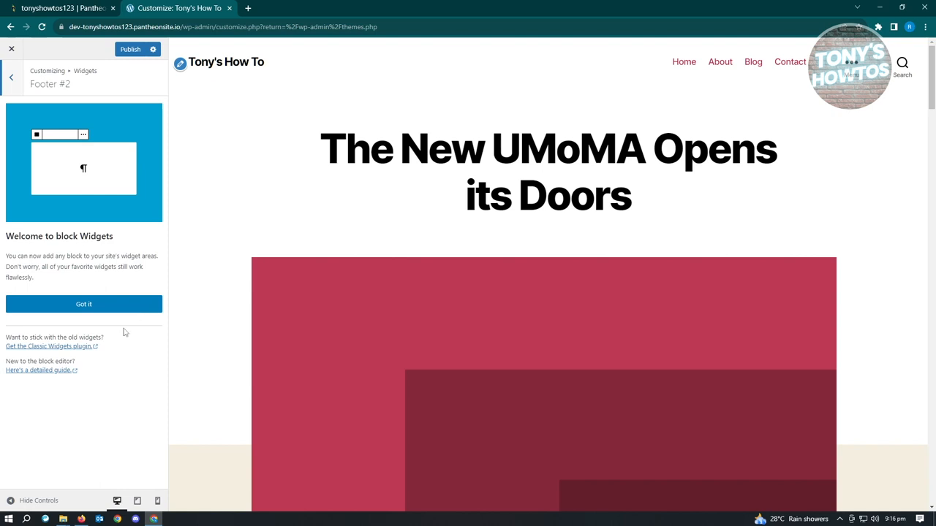
pyautogui.click(13, 77)
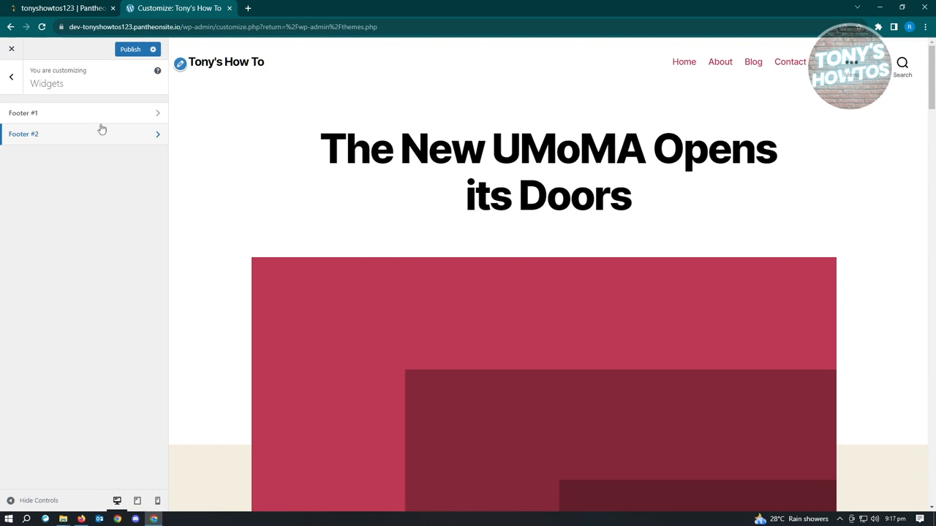
pyautogui.click(11, 80)
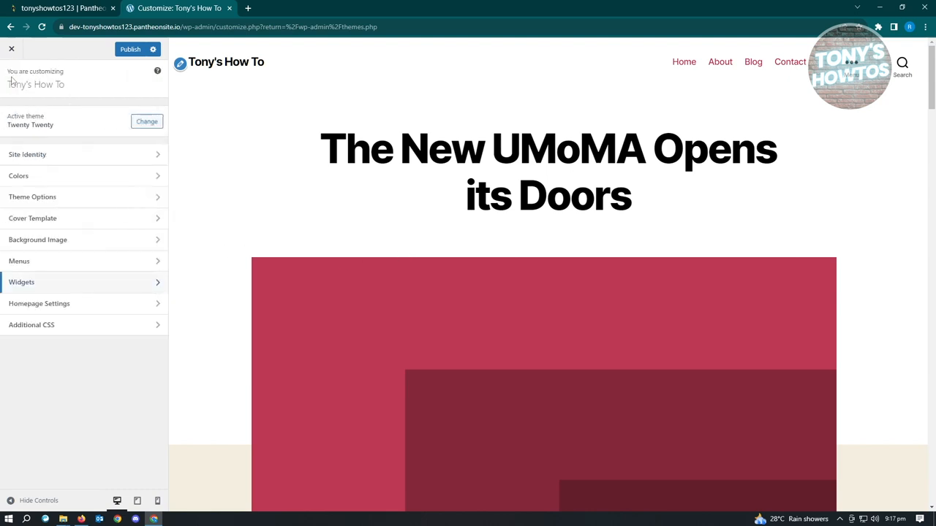
# - Examine the Homepage Settings, including the pages available as static homepage, and return to the customization overview
pyautogui.click(54, 309)
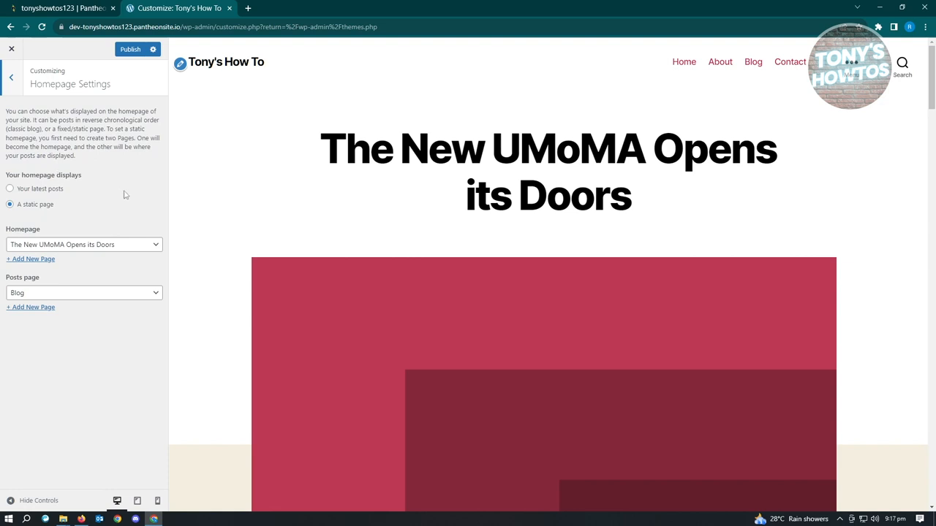
pyautogui.moveTo(17, 205)
pyautogui.mouseDown()
pyautogui.moveTo(75, 212)
pyautogui.moveTo(67, 190)
pyautogui.moveTo(18, 199)
pyautogui.mouseUp()
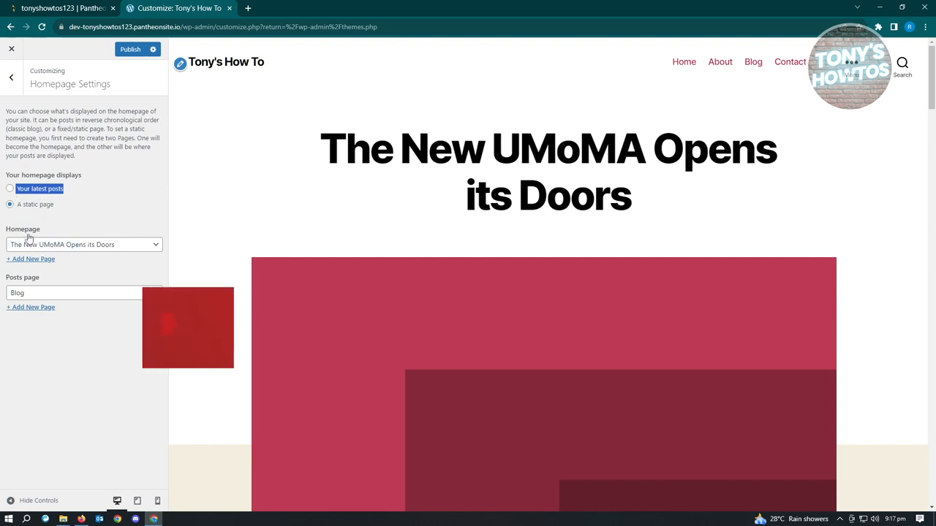
pyautogui.click(138, 246)
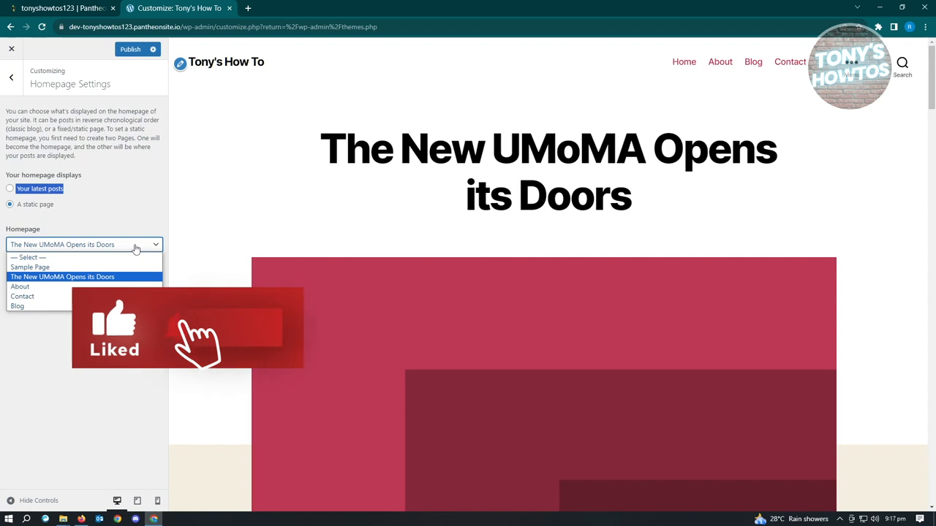
pyautogui.click(29, 305)
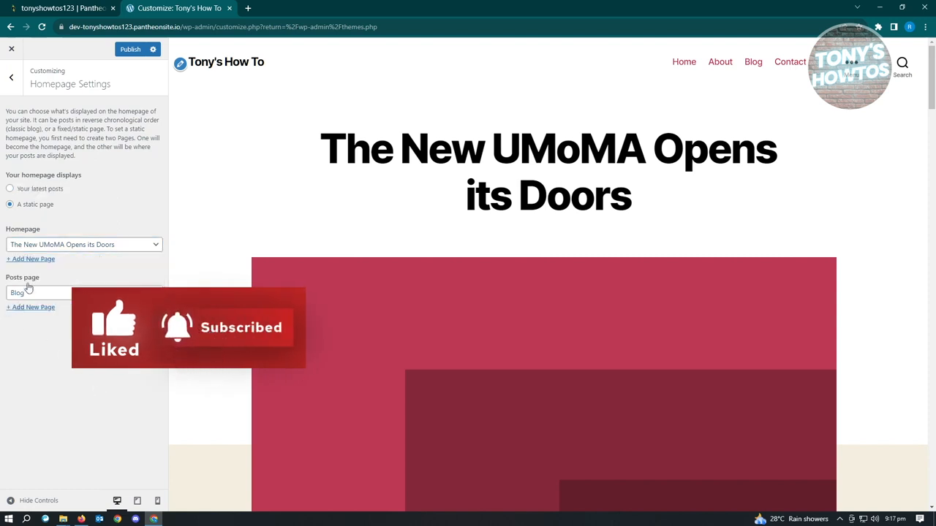
pyautogui.click(11, 78)
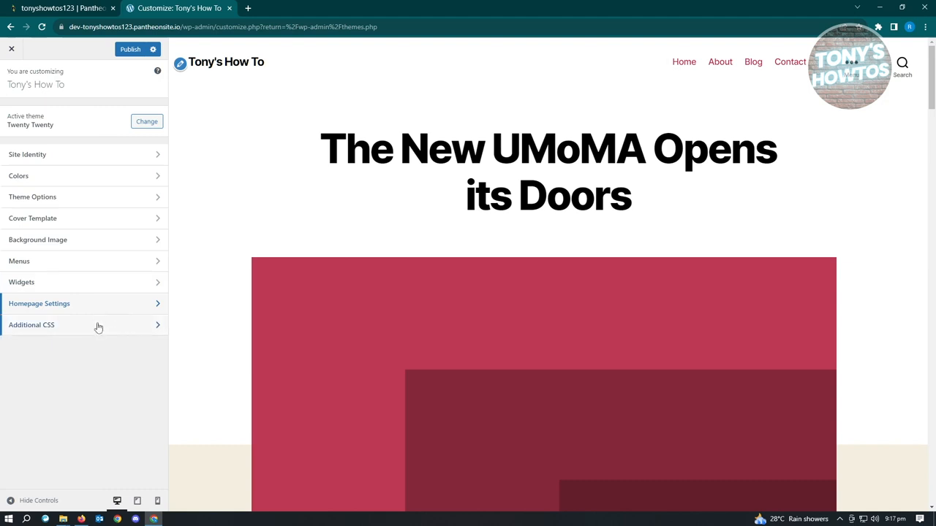
# - Examine the Additional CSS editor and the homepage preview, then return to the customization overview
pyautogui.click(65, 329)
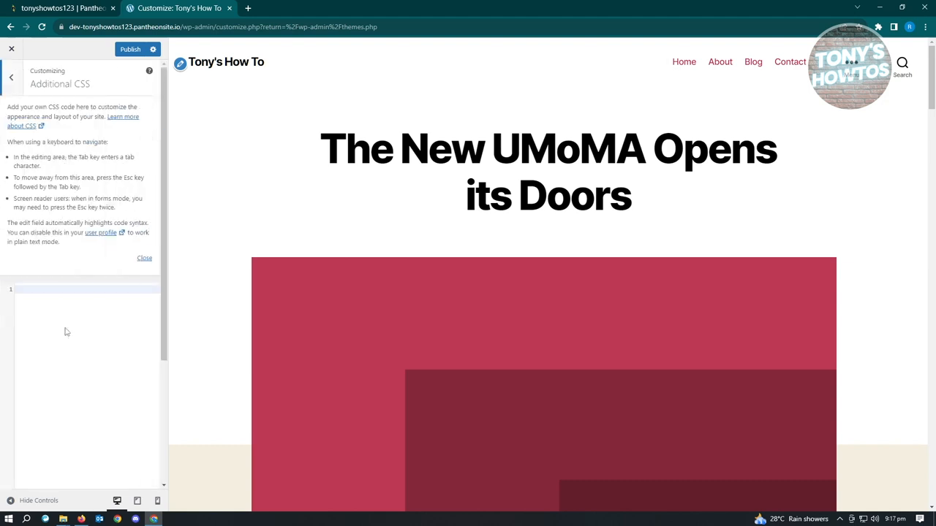
pyautogui.click(103, 295)
pyautogui.moveTo(633, 209); pyautogui.dragTo(319, 150)
pyautogui.click(324, 215)
pyautogui.scroll(-4, 383, 307)
pyautogui.scroll(-1, 385, 329)
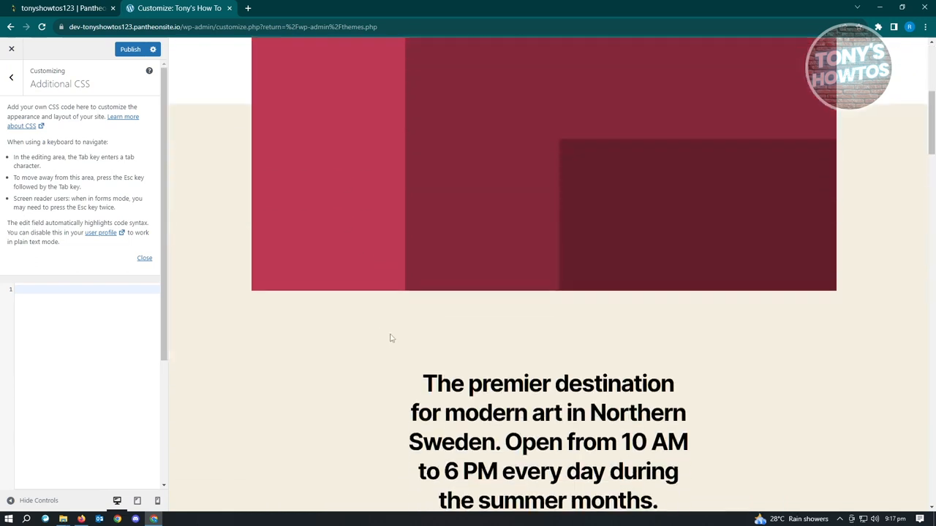
pyautogui.scroll(-3, 387, 334)
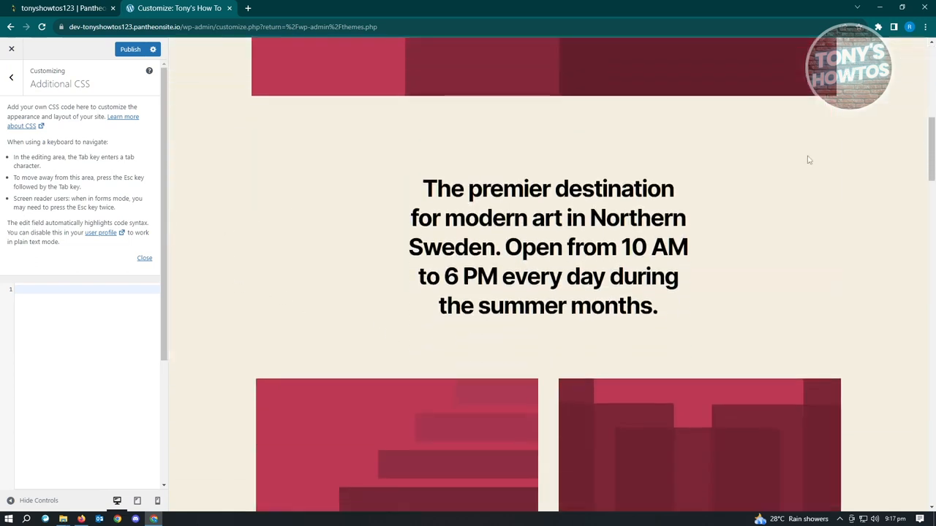
pyautogui.scroll(3, 901, 191)
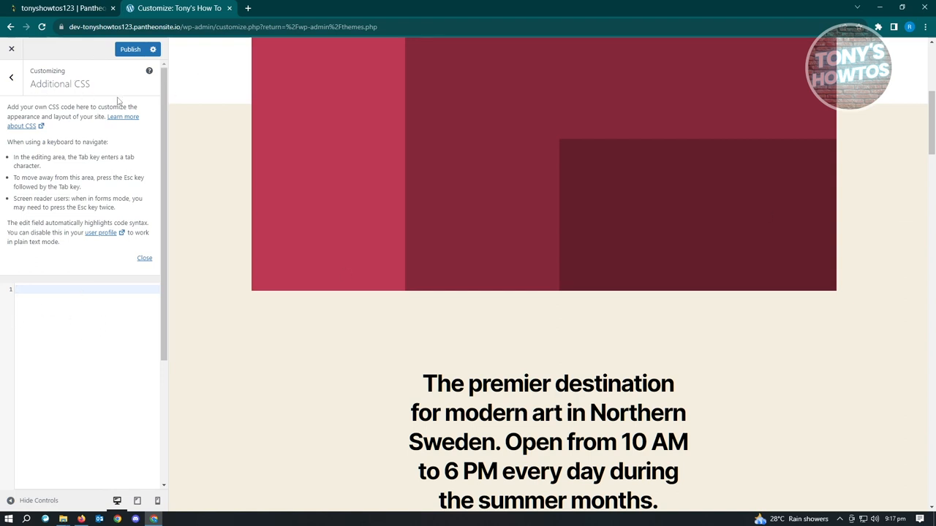
pyautogui.click(11, 77)
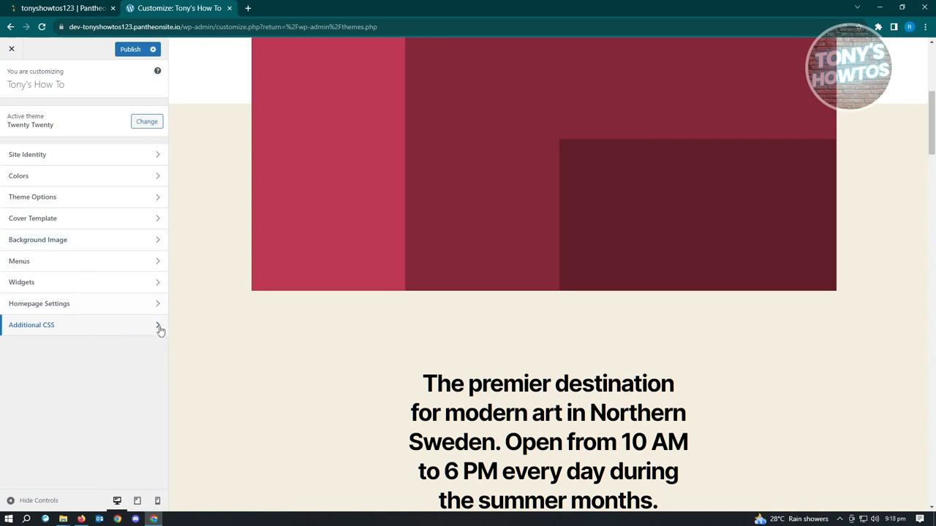
# - Close the theme customizer and return to the installed themes
pyautogui.scroll(1, 436, 361)
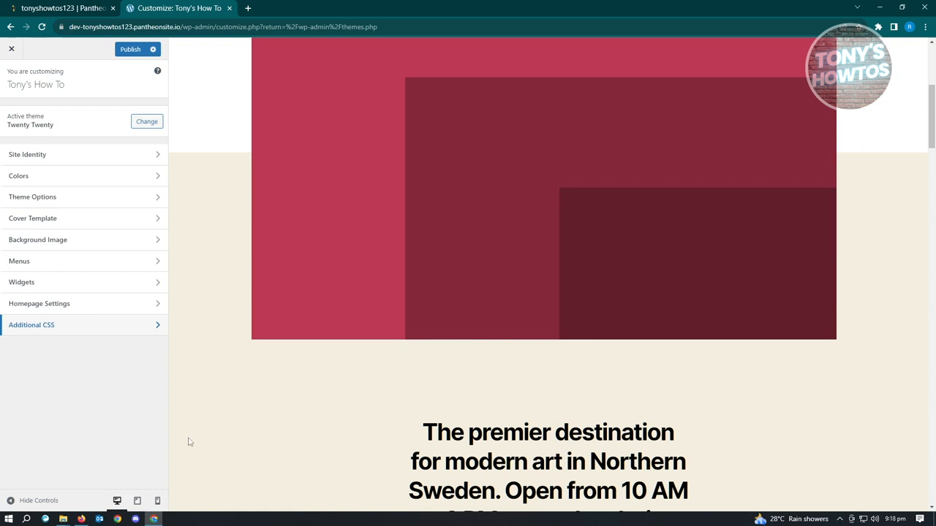
pyautogui.click(10, 49)
pyautogui.click(518, 101)
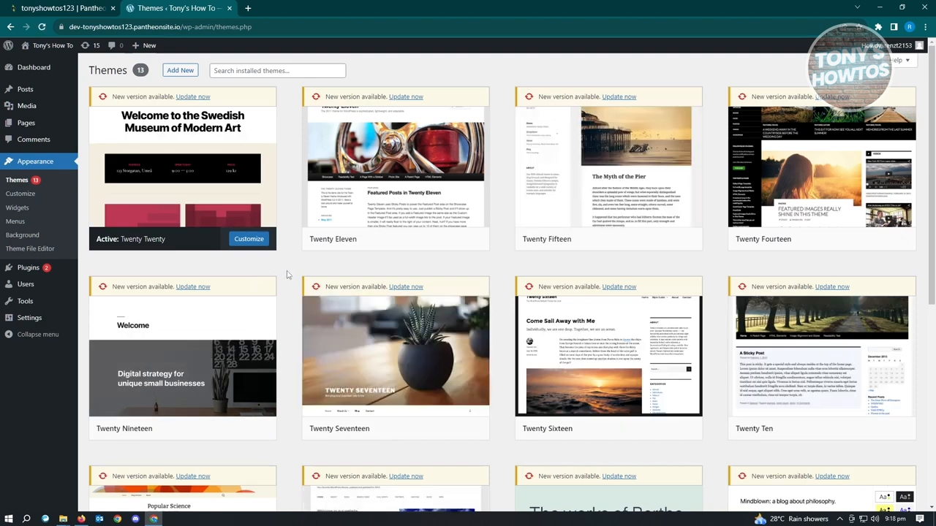
# - Start a new post from the posts list and select its empty paragraph block
pyautogui.moveTo(30, 93)
pyautogui.click(32, 94)
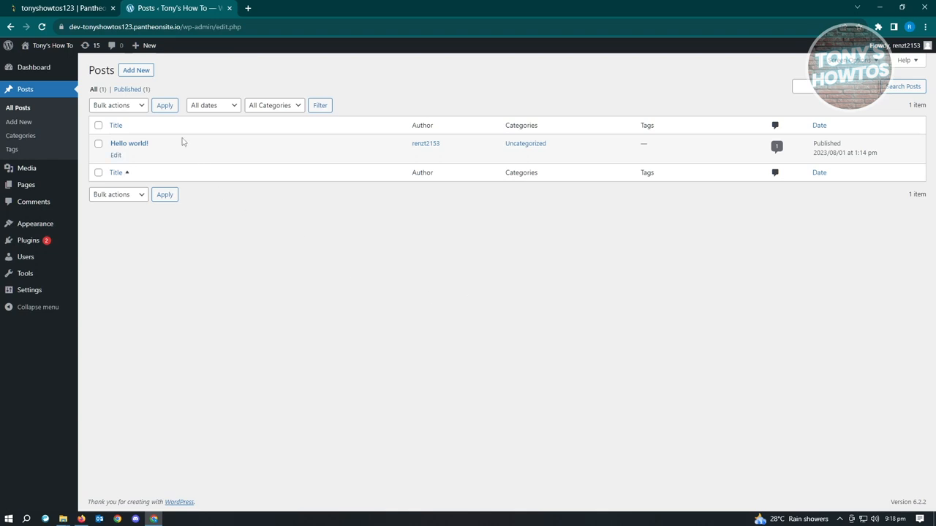
pyautogui.click(139, 71)
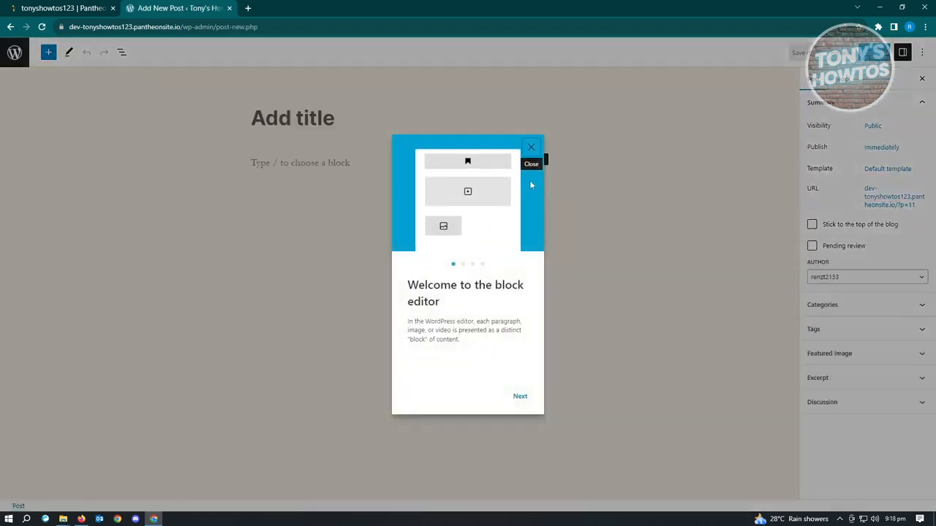
pyautogui.click(531, 147)
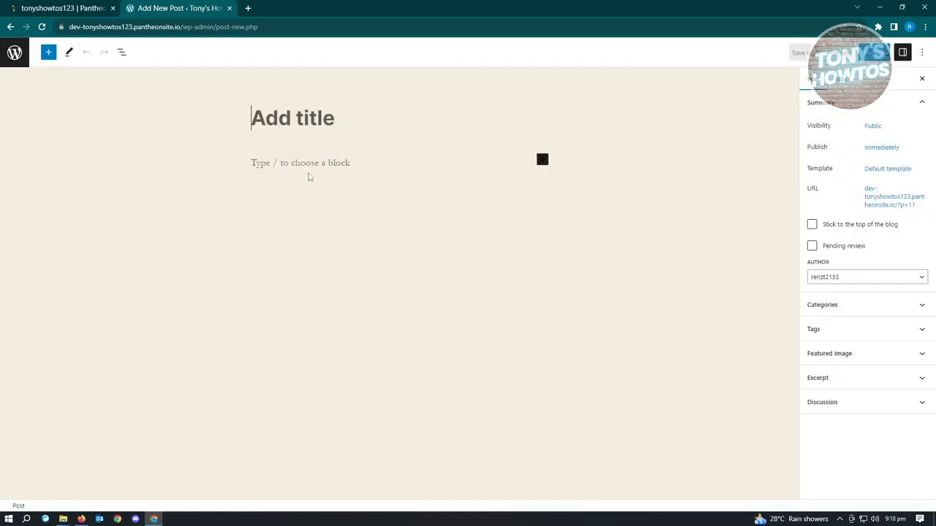
pyautogui.click(289, 161)
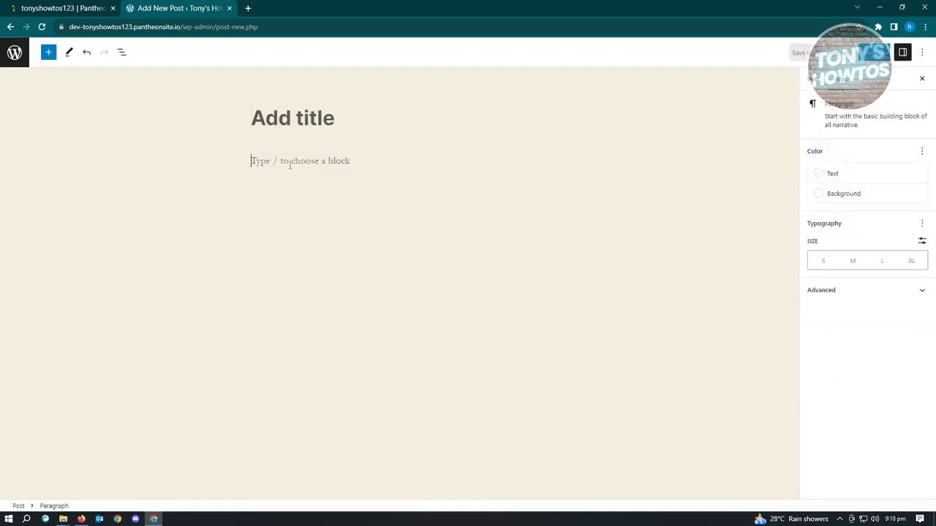
# - Browse the full library of text, media, design and widget blocks for the post, and close it
pyautogui.click(542, 160)
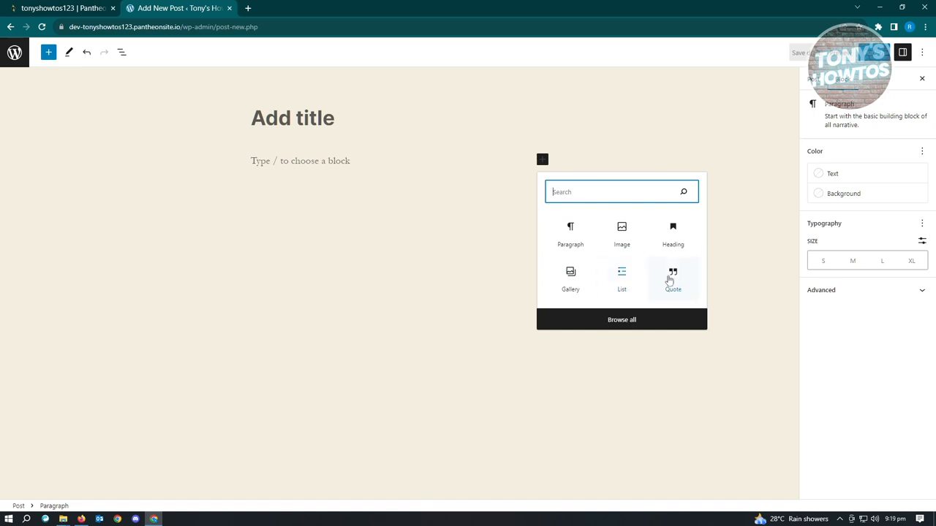
pyautogui.click(637, 323)
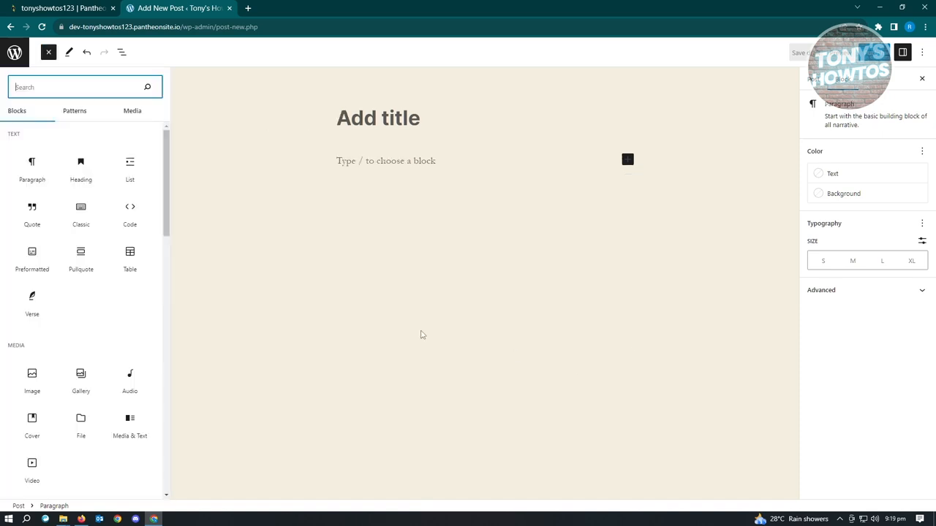
pyautogui.scroll(-1, 126, 292)
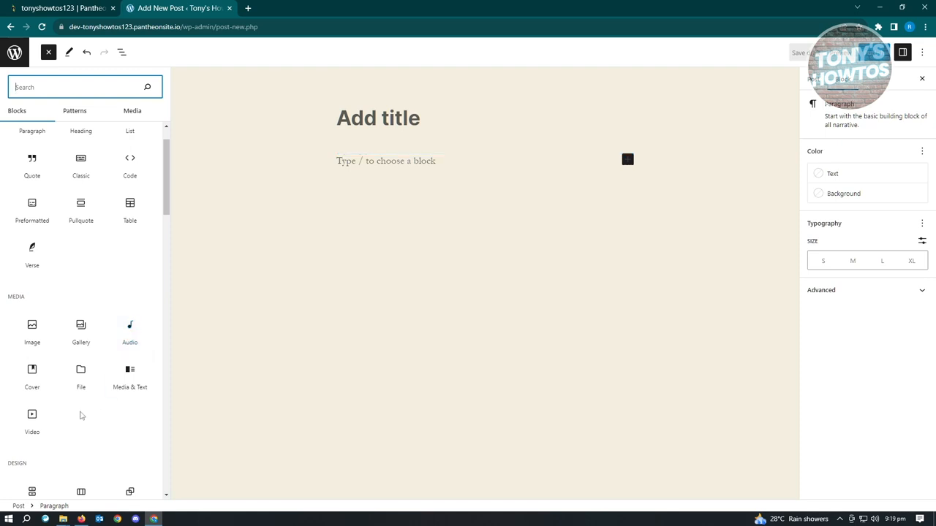
pyautogui.scroll(-2, 29, 383)
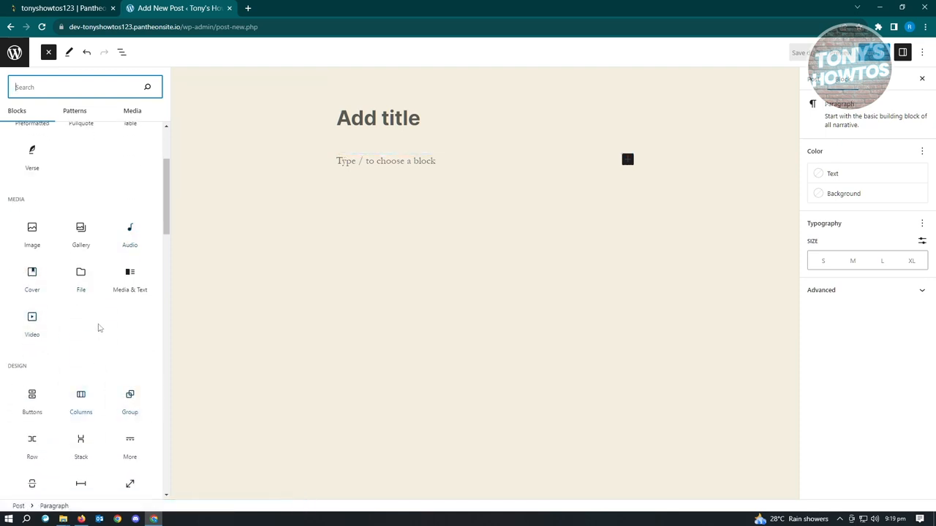
pyautogui.scroll(-4, 99, 333)
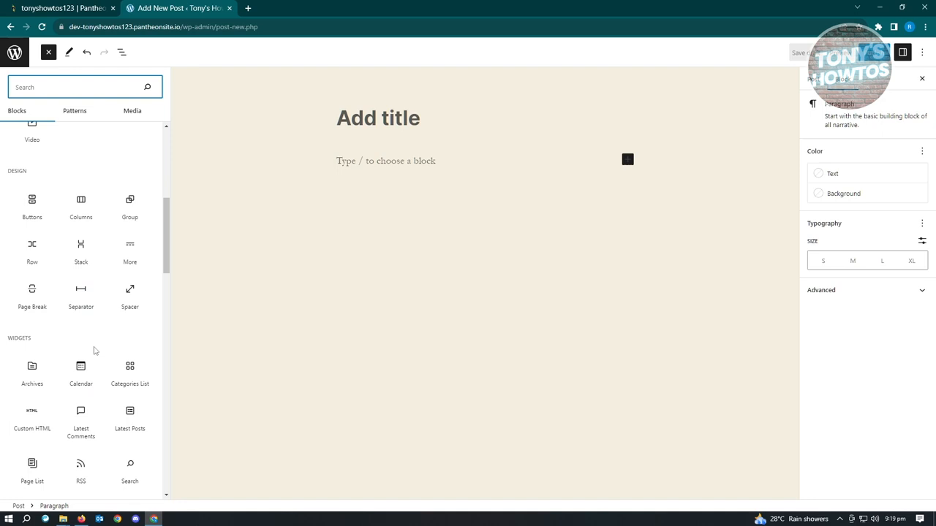
pyautogui.scroll(4, 94, 351)
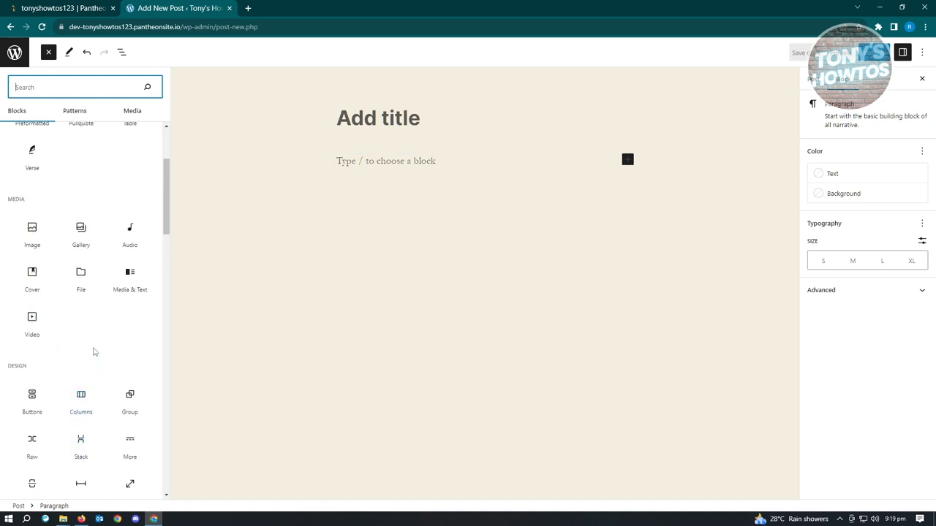
pyautogui.scroll(3, 93, 352)
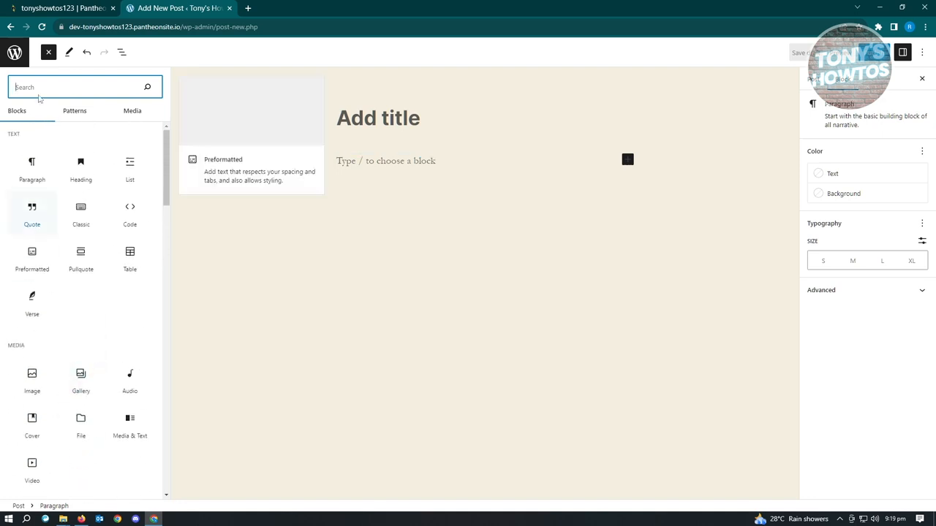
pyautogui.click(49, 53)
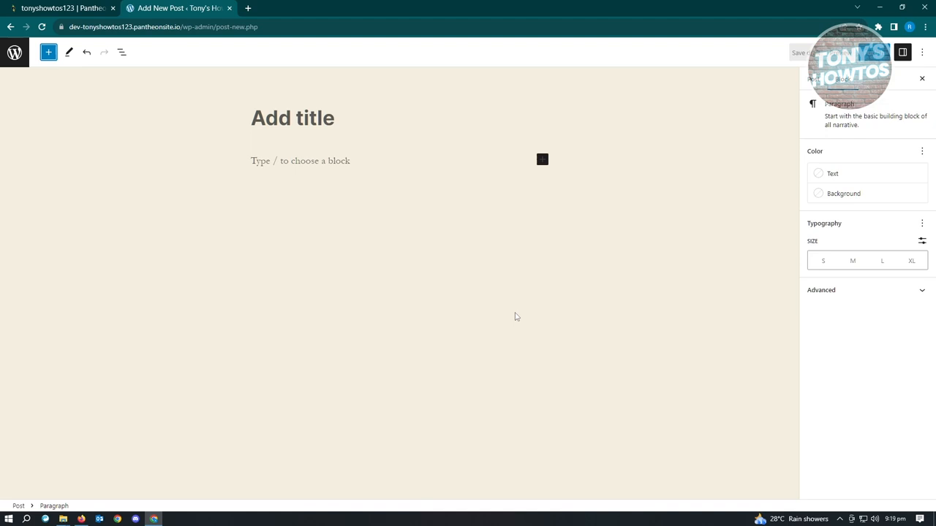